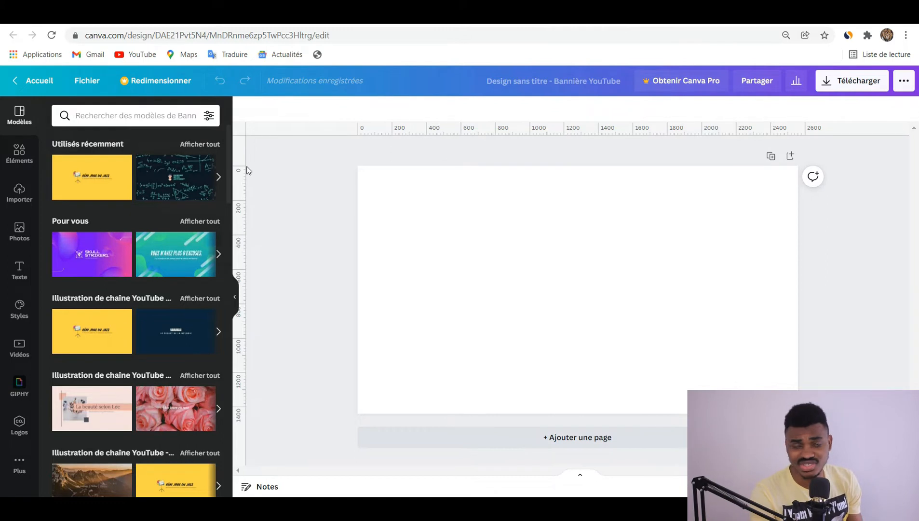
# Upload the three yellow T-shirt photos and place the one with both palms presenting sideways on the blank banner.
pyautogui.click(27, 194)
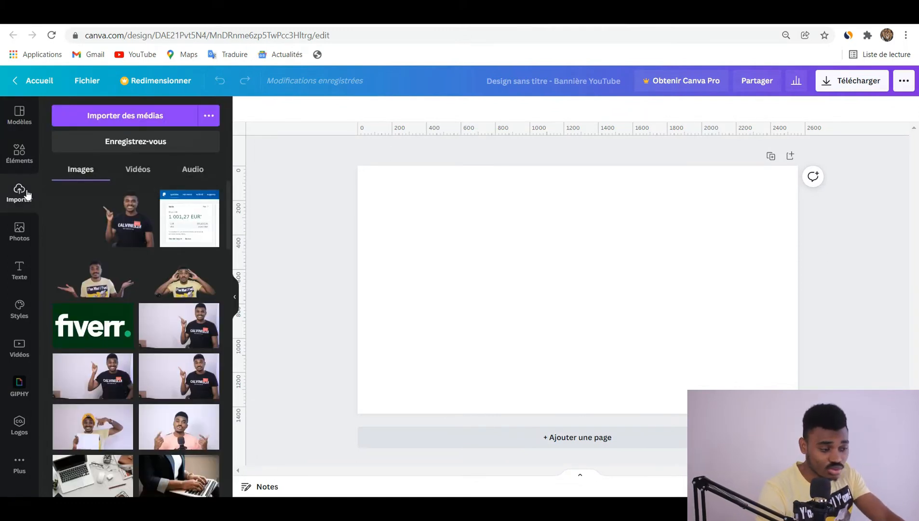
pyautogui.click(152, 116)
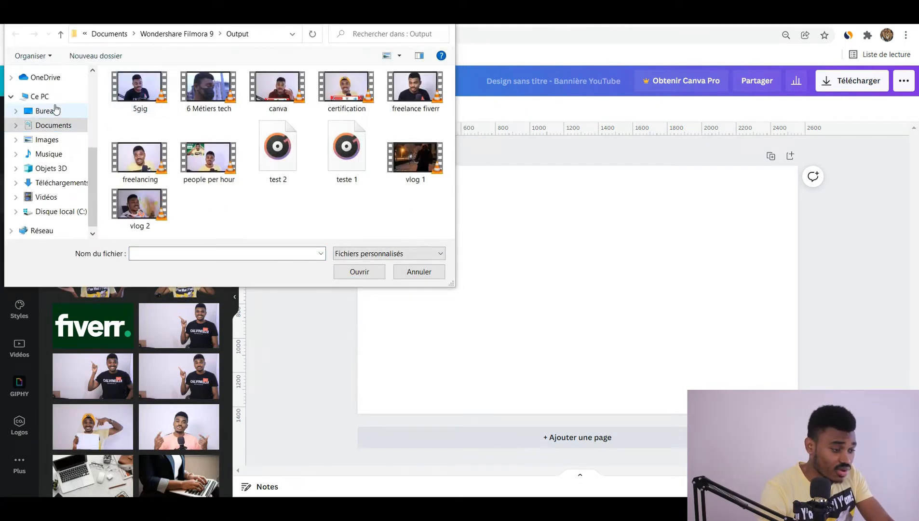
pyautogui.press('Escape')
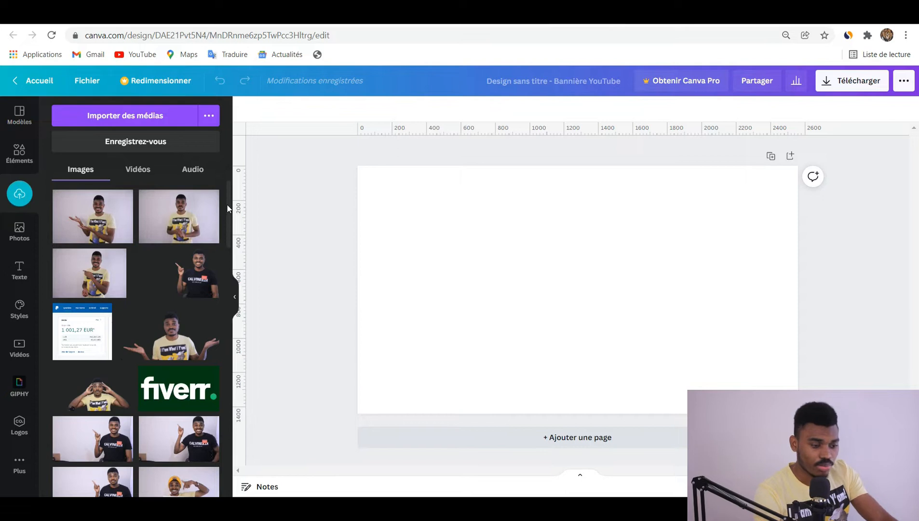
pyautogui.moveTo(127, 221); pyautogui.dragTo(475, 211)
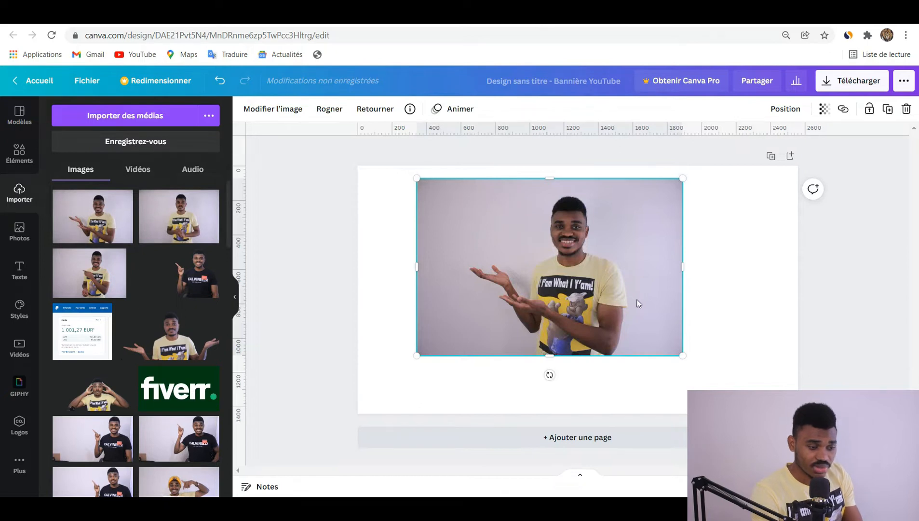
# Enlarge and position the photo to cover the whole banner, with the man's full head visible and empty wall beside him.
pyautogui.moveTo(680, 354); pyautogui.dragTo(839, 455)
pyautogui.moveTo(416, 178); pyautogui.dragTo(330, 156)
pyautogui.moveTo(473, 361); pyautogui.dragTo(527, 363)
pyautogui.moveTo(400, 462); pyautogui.dragTo(338, 469)
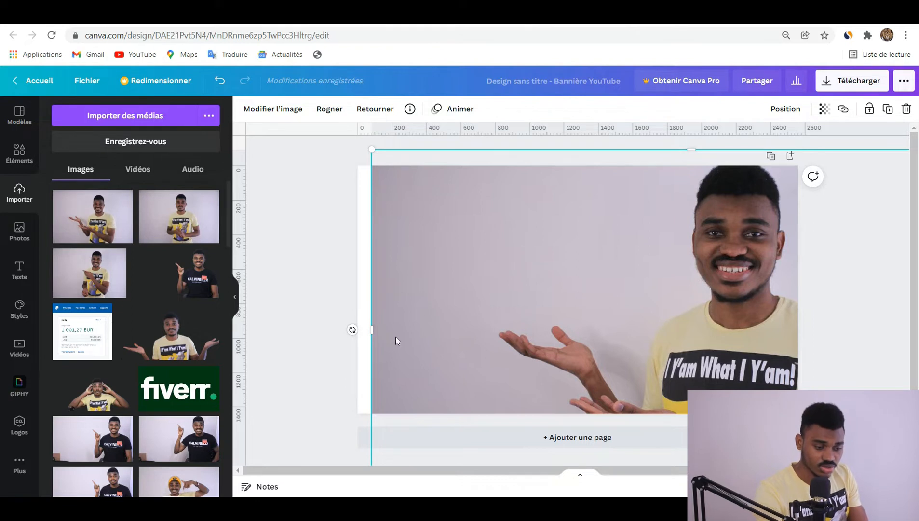
pyautogui.moveTo(369, 329); pyautogui.dragTo(353, 330)
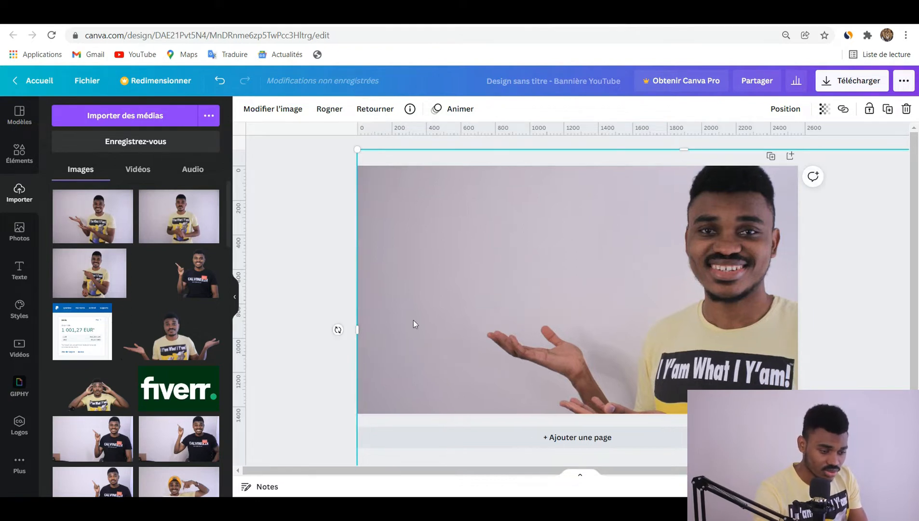
pyautogui.moveTo(690, 294); pyautogui.dragTo(689, 302)
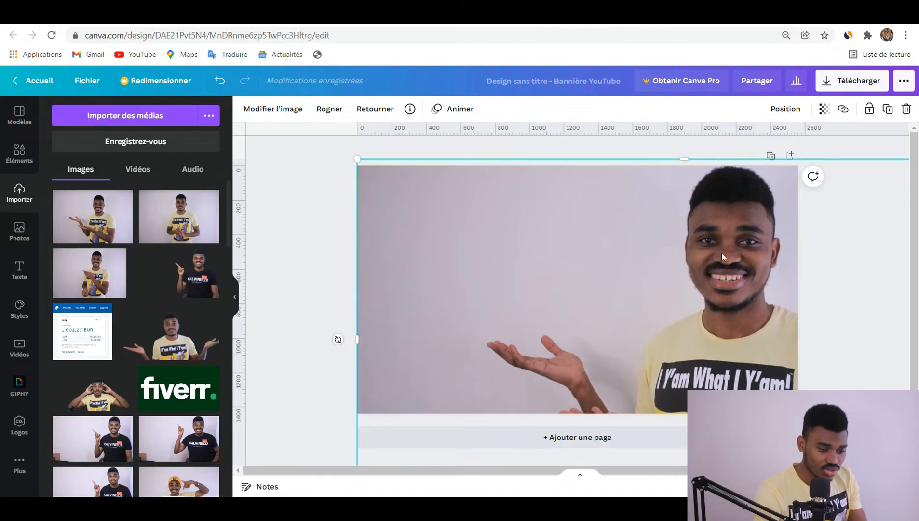
# Adjust the photo to brightness (Luminosité) 8, contrast 25, saturation 22 and warmth (Chaleur) 19.
pyautogui.click(273, 110)
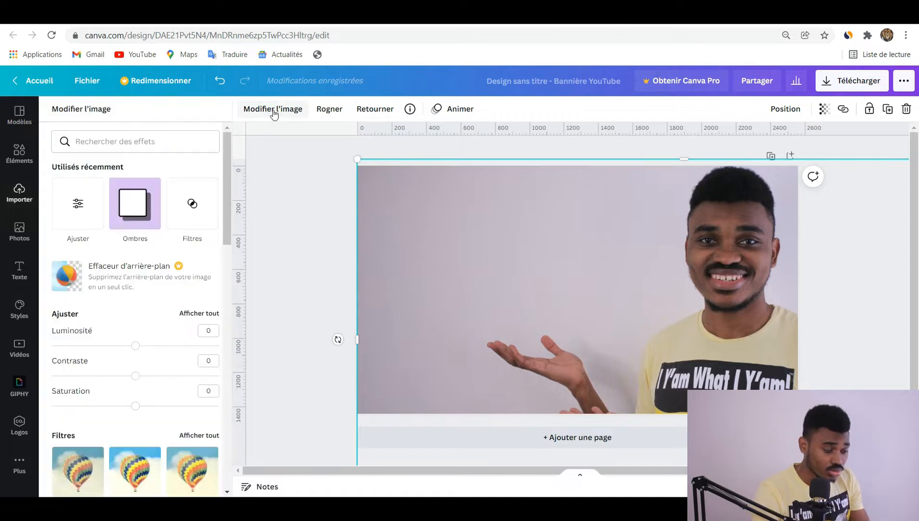
pyautogui.click(74, 202)
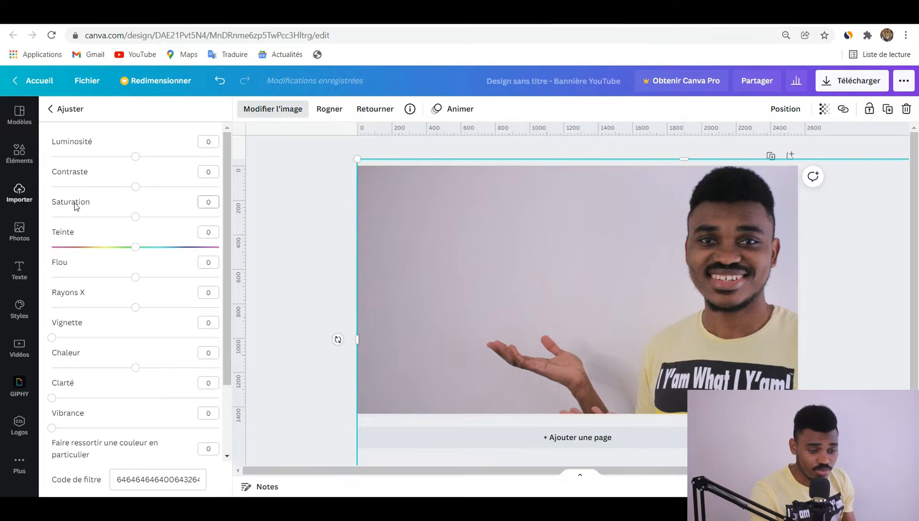
pyautogui.moveTo(136, 156); pyautogui.dragTo(157, 189)
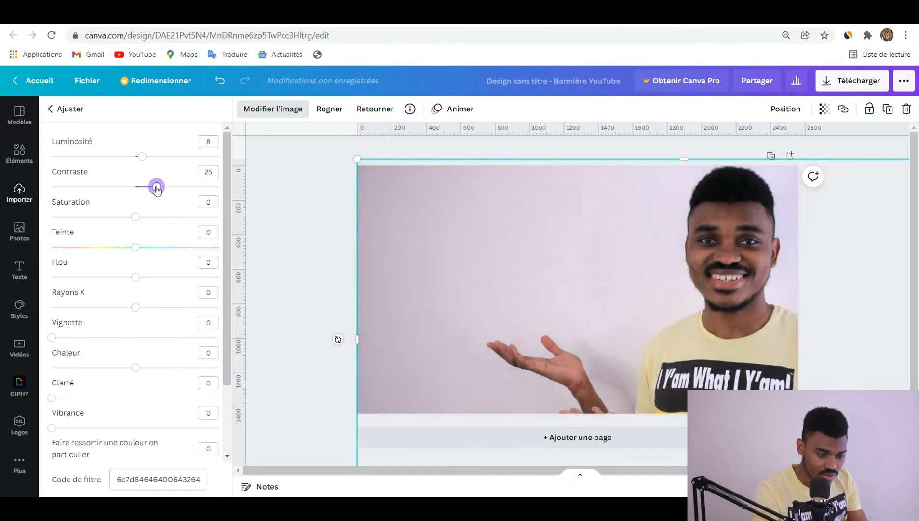
pyautogui.moveTo(137, 220); pyautogui.dragTo(149, 222)
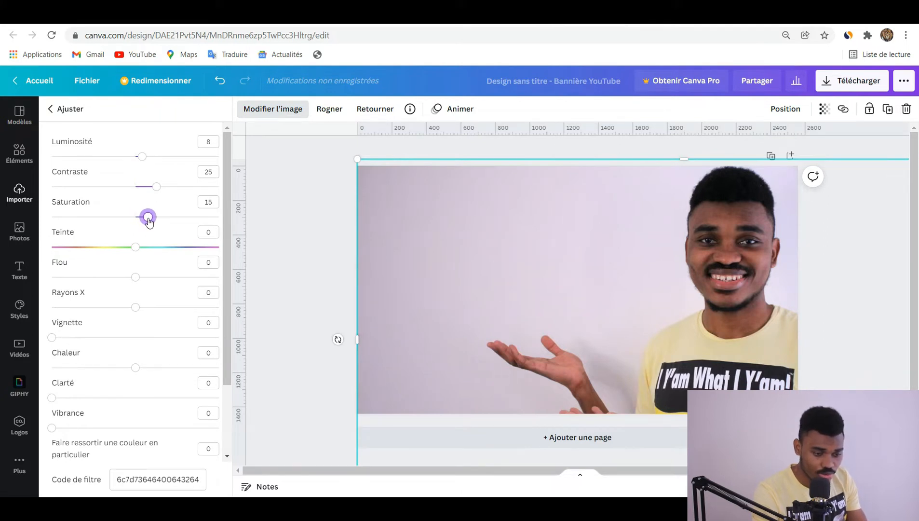
pyautogui.moveTo(149, 221); pyautogui.dragTo(154, 222)
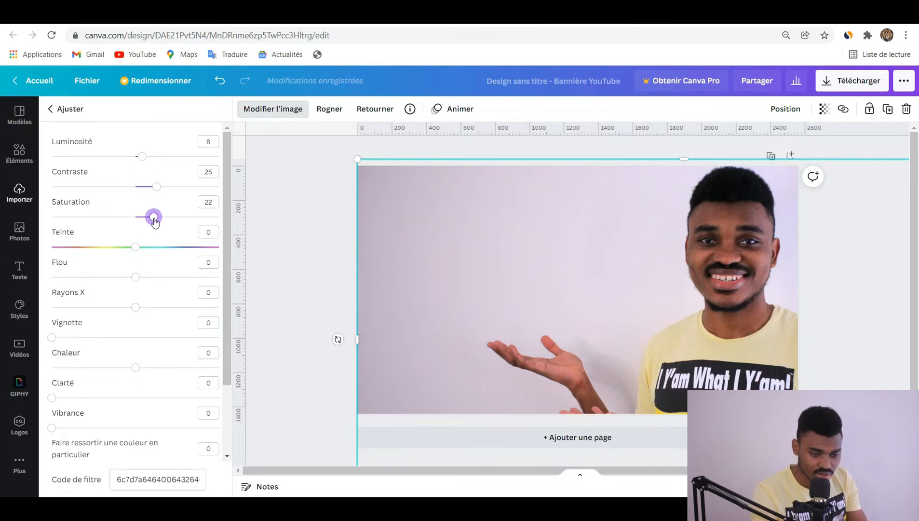
pyautogui.scroll(-1, 154, 222)
pyautogui.moveTo(136, 326); pyautogui.dragTo(151, 329)
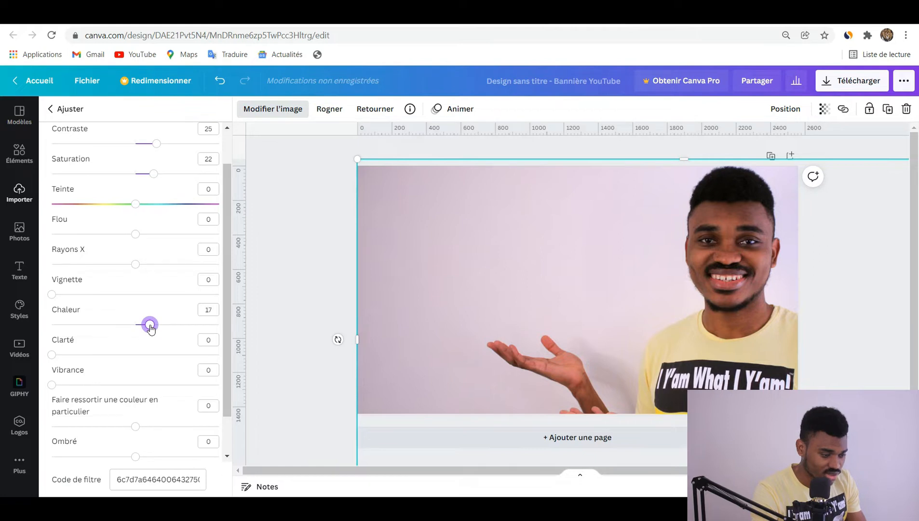
pyautogui.moveTo(151, 329); pyautogui.dragTo(153, 327)
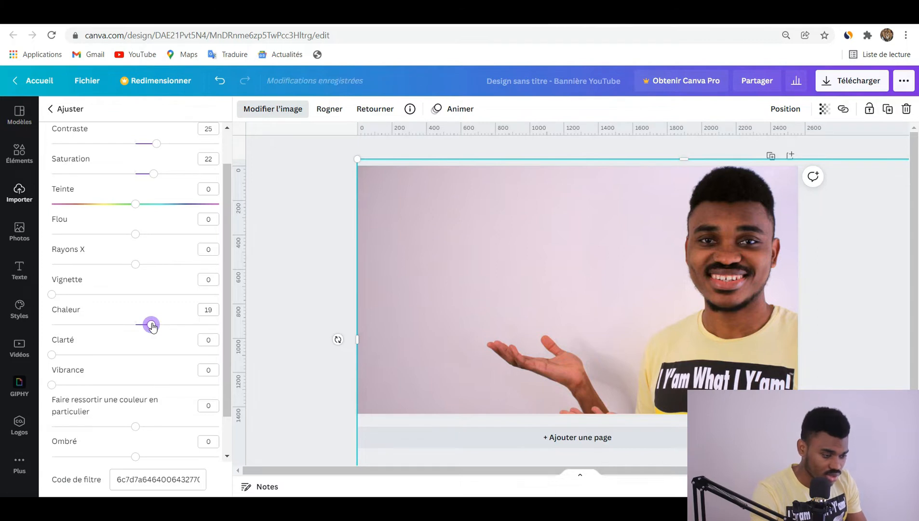
# Add a title reading "1000 dollars", enlarge it to size 181 and place it on the empty wall's upper part.
pyautogui.click(19, 273)
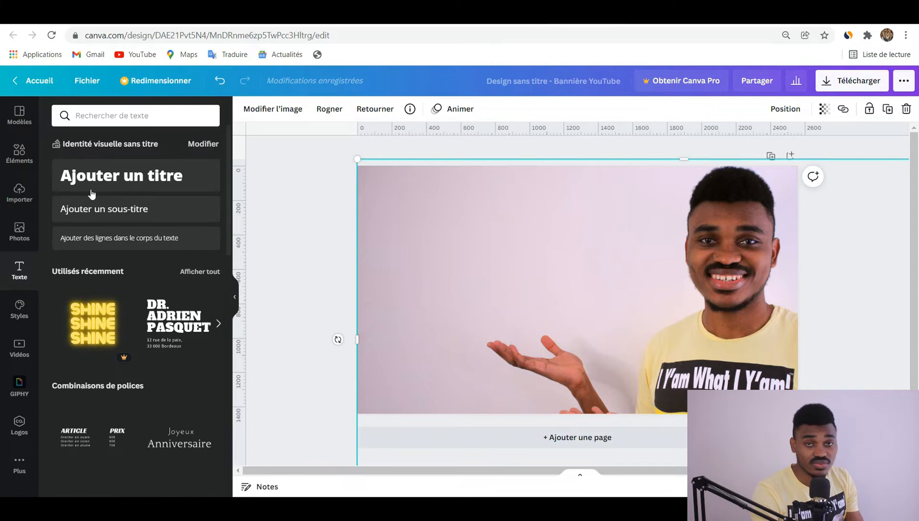
pyautogui.click(103, 185)
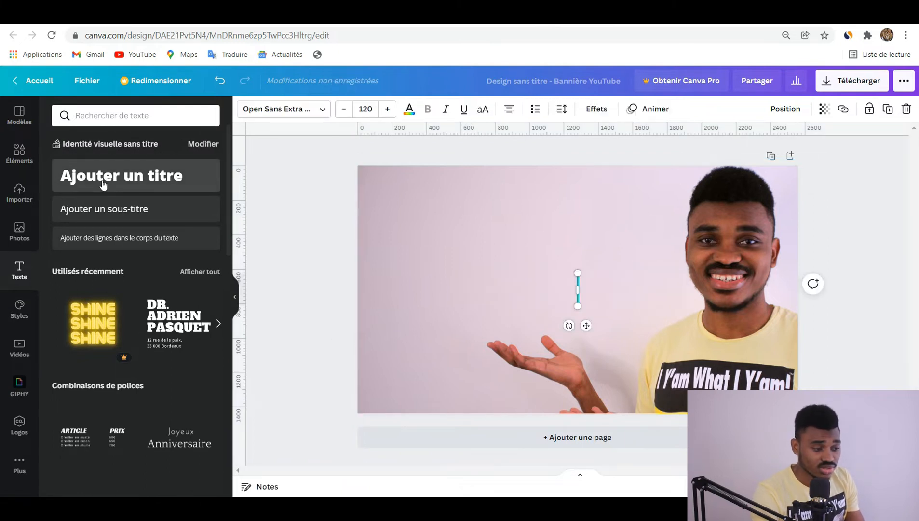
pyautogui.write('1000')
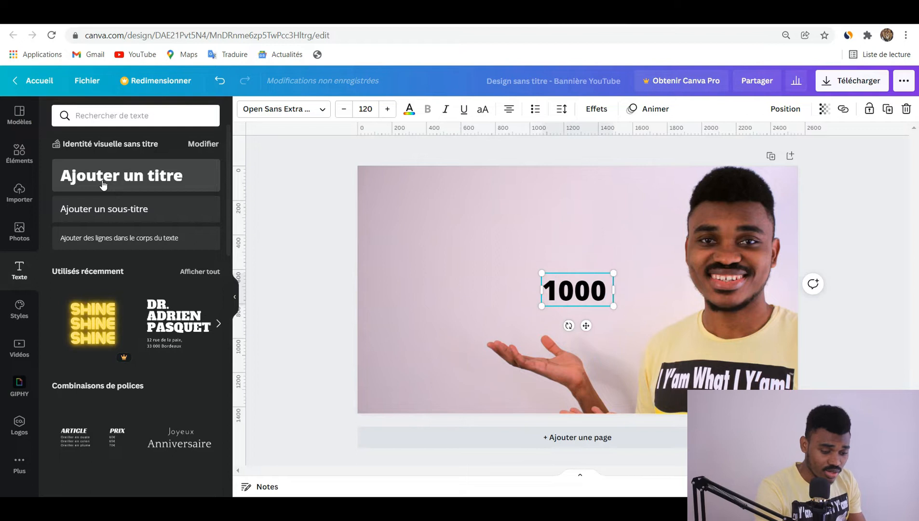
pyautogui.write(' dollars')
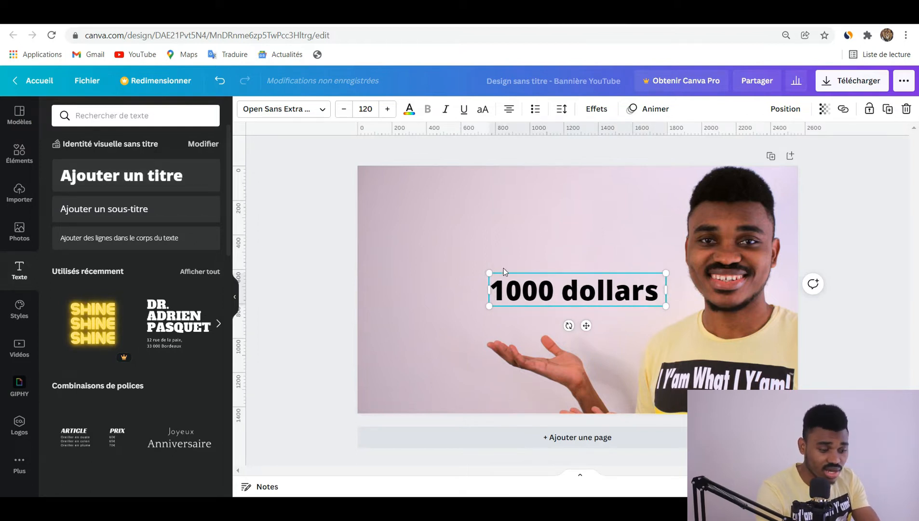
pyautogui.moveTo(460, 253); pyautogui.dragTo(353, 247)
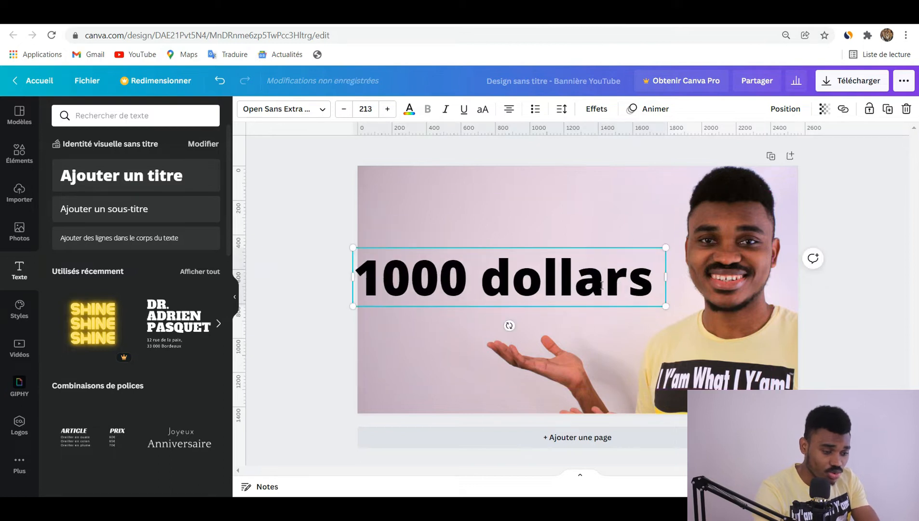
pyautogui.moveTo(665, 306); pyautogui.dragTo(618, 297)
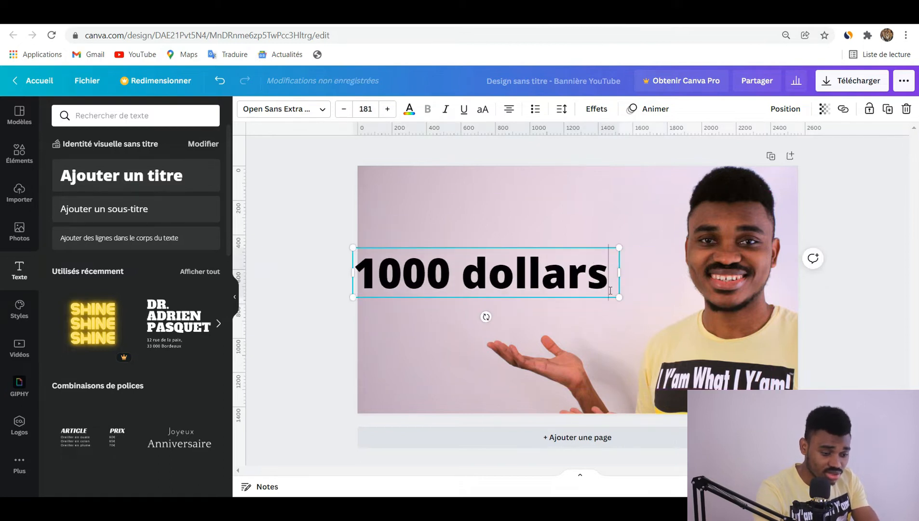
pyautogui.click(607, 319)
pyautogui.moveTo(487, 273); pyautogui.dragTo(515, 235)
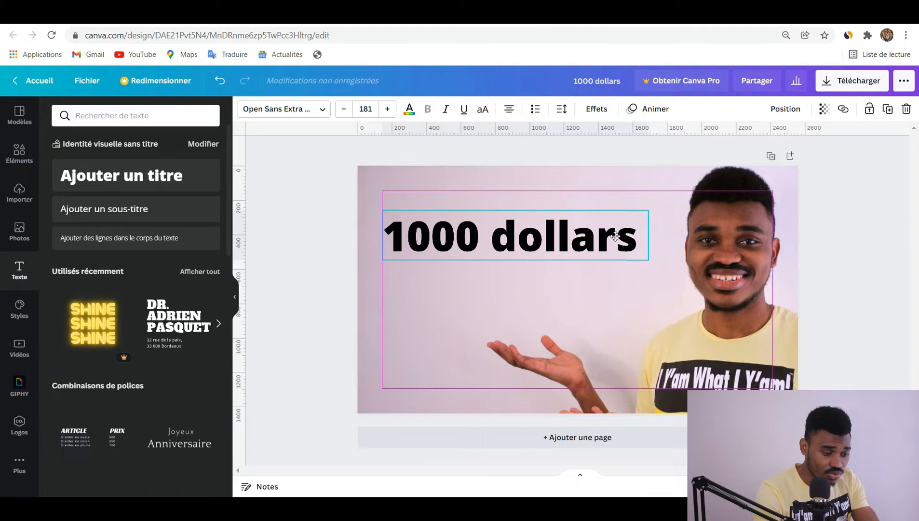
# Add a square shape above the title and stretch it into a rectangle about as wide as the title.
pyautogui.click(17, 150)
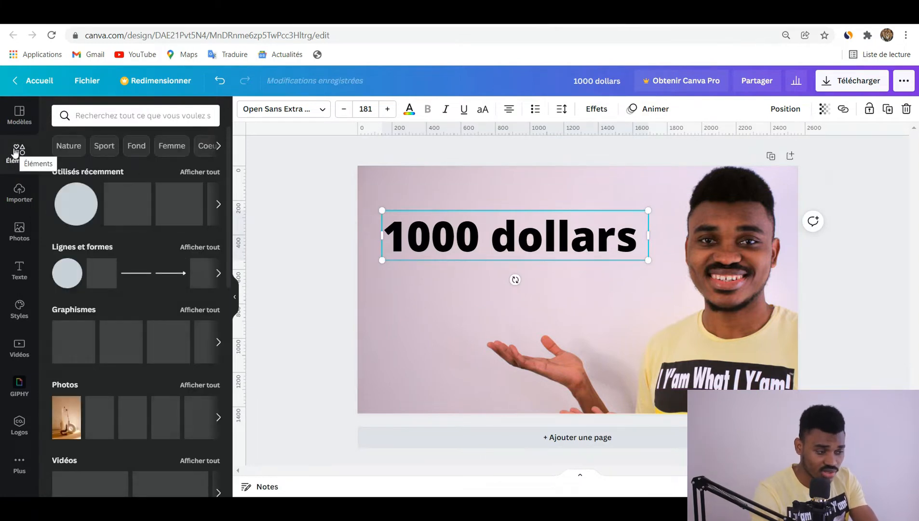
pyautogui.moveTo(179, 204); pyautogui.dragTo(376, 204)
pyautogui.moveTo(465, 321); pyautogui.dragTo(463, 245)
pyautogui.moveTo(443, 201); pyautogui.dragTo(419, 213)
pyautogui.moveTo(591, 216); pyautogui.dragTo(633, 214)
pyautogui.moveTo(506, 196); pyautogui.dragTo(504, 204)
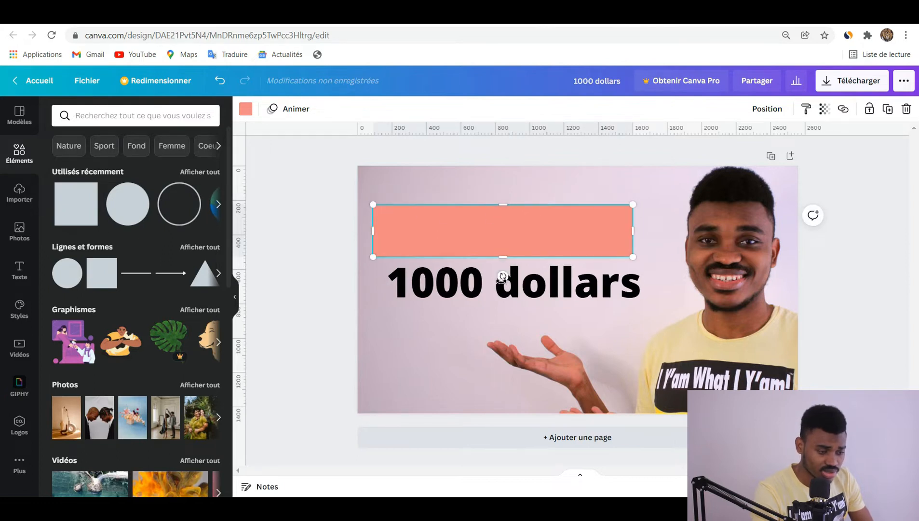
# Colour the rectangle white and fit the "1000 dollars" title over it as its background.
pyautogui.click(246, 109)
pyautogui.click(155, 169)
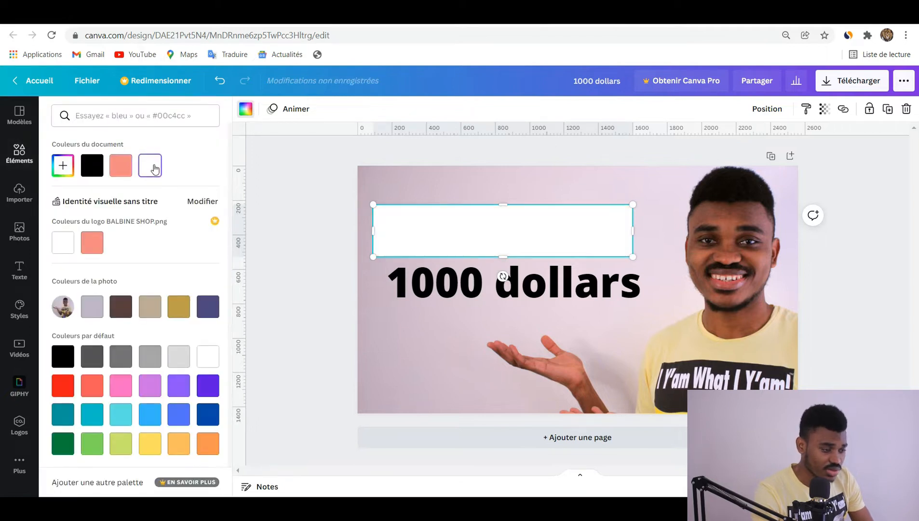
pyautogui.moveTo(436, 289); pyautogui.dragTo(423, 234)
pyautogui.moveTo(440, 265); pyautogui.dragTo(453, 231)
pyautogui.moveTo(453, 231); pyautogui.dragTo(456, 222)
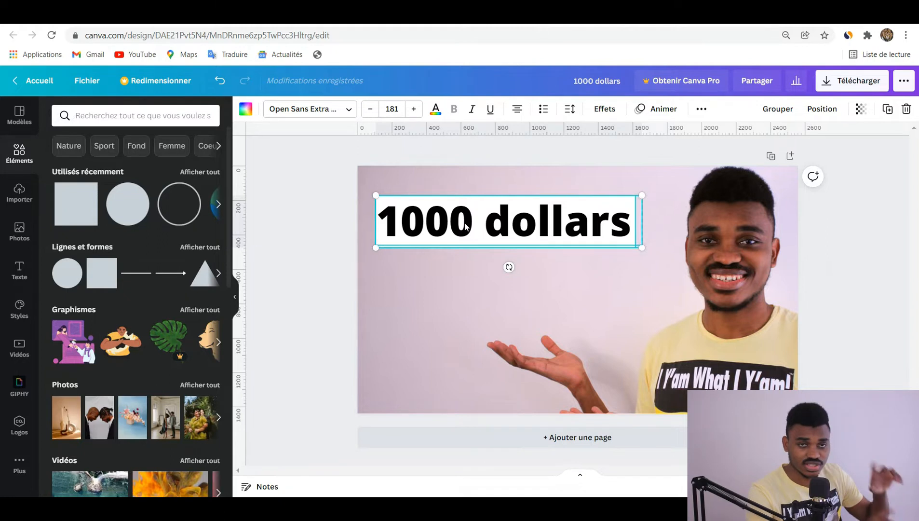
# Upload the Canva logo image to the media library.
pyautogui.click(28, 193)
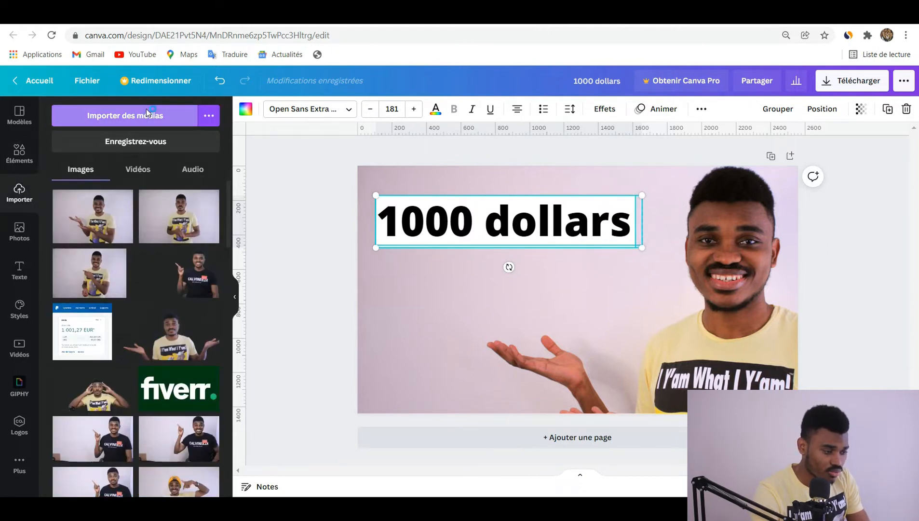
pyautogui.click(146, 109)
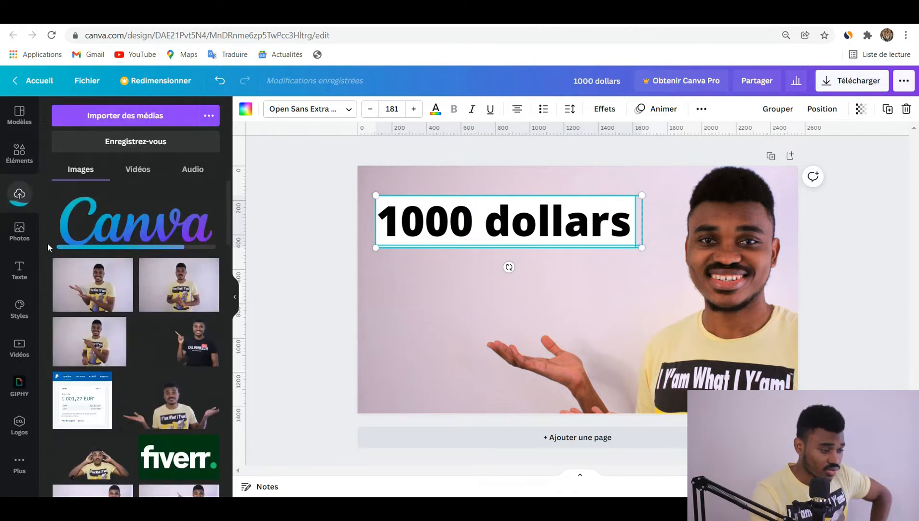
# Add the text "avec" at size 180 and centre it beneath the "1000 dollars" title.
pyautogui.click(20, 275)
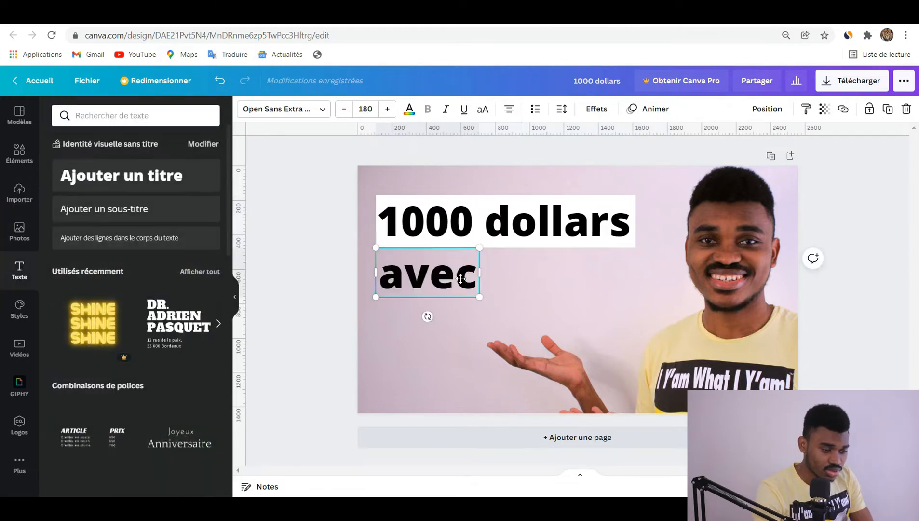
pyautogui.moveTo(460, 279); pyautogui.dragTo(513, 282)
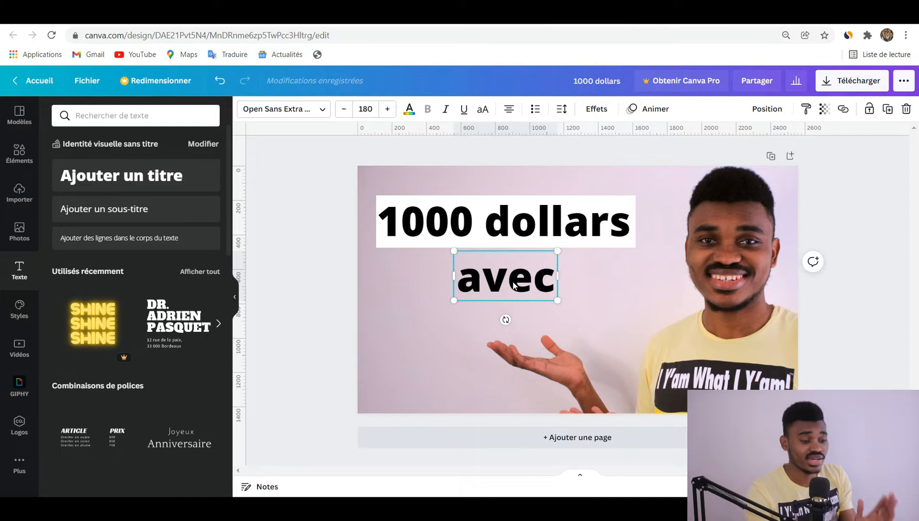
# Add a rectangle behind the "avec" text, size it to fit the word, and colour it white.
pyautogui.click(21, 154)
pyautogui.moveTo(77, 205); pyautogui.dragTo(508, 314)
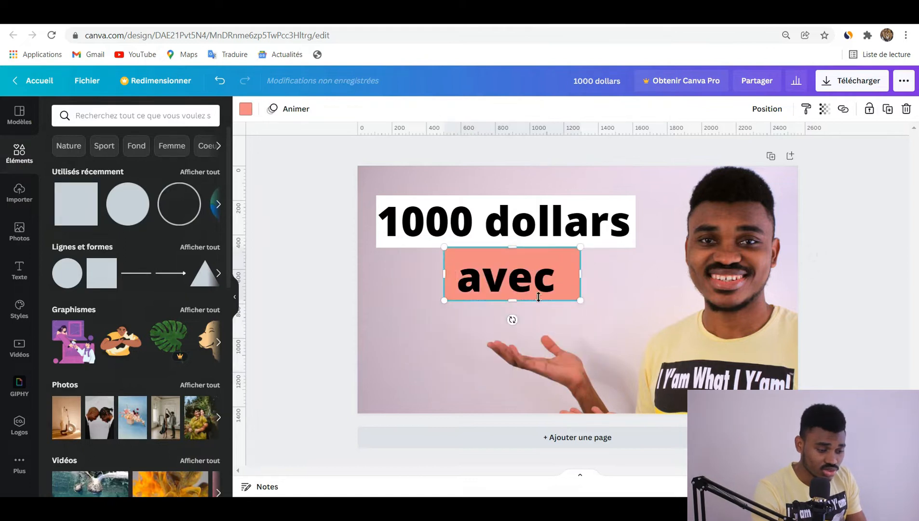
pyautogui.moveTo(580, 277); pyautogui.dragTo(565, 275)
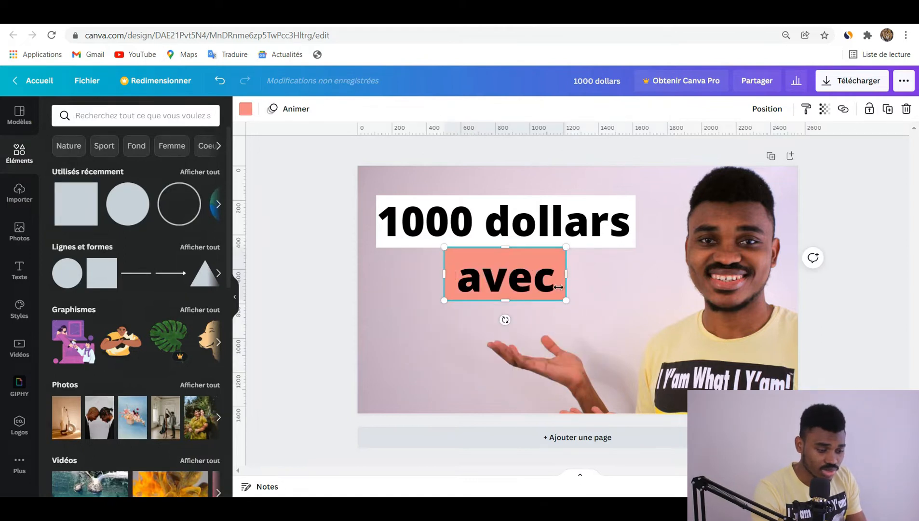
pyautogui.click(245, 109)
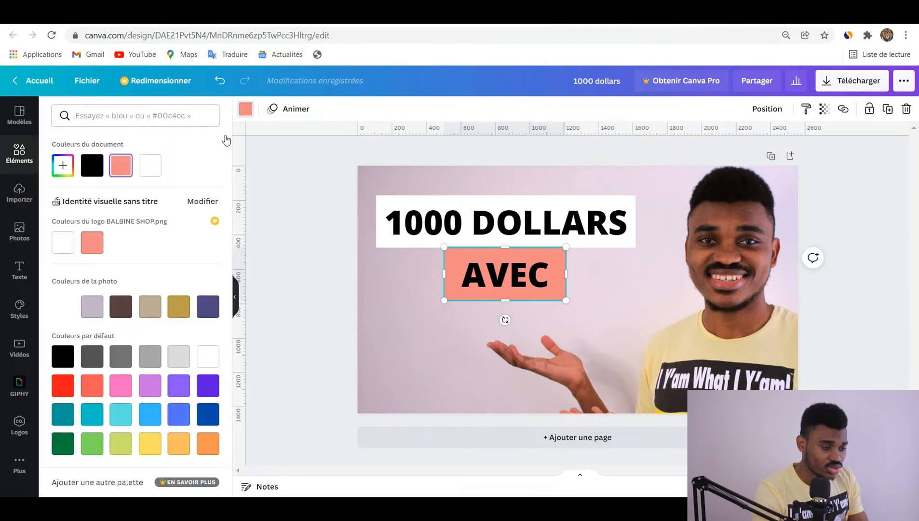
pyautogui.click(148, 166)
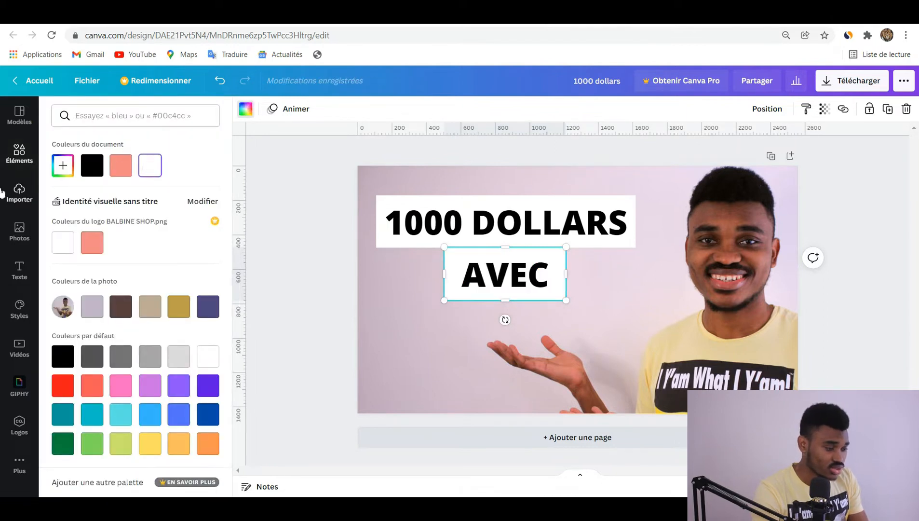
# Place the uploaded Canva logo beneath "AVEC" and resize it to fit just above the open hand.
pyautogui.click(18, 193)
pyautogui.moveTo(123, 192); pyautogui.dragTo(506, 321)
pyautogui.moveTo(428, 186); pyautogui.dragTo(490, 356)
pyautogui.moveTo(653, 388); pyautogui.dragTo(614, 368)
pyautogui.moveTo(551, 333); pyautogui.dragTo(560, 321)
pyautogui.click(560, 321)
# Recolour the "1000 DOLLARS" and "AVEC" texts with the purple taken from the Canva logo.
pyautogui.click(517, 220)
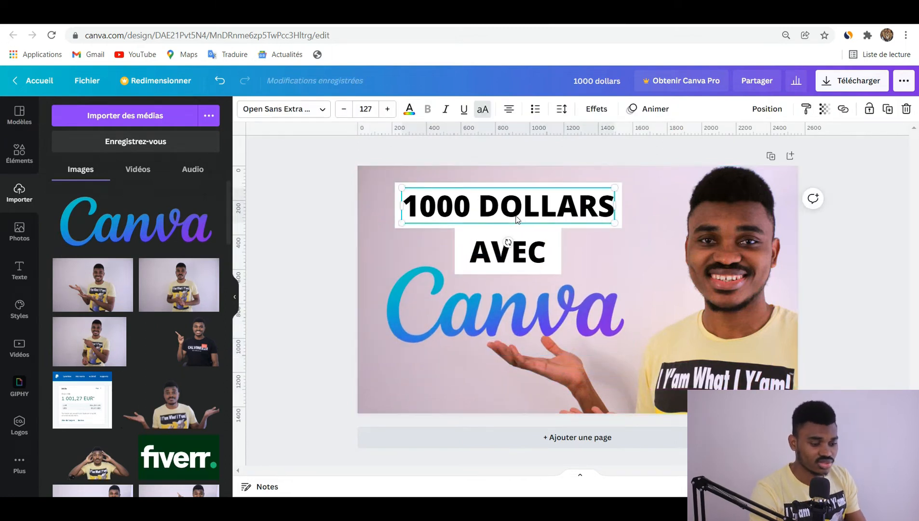
pyautogui.click(409, 109)
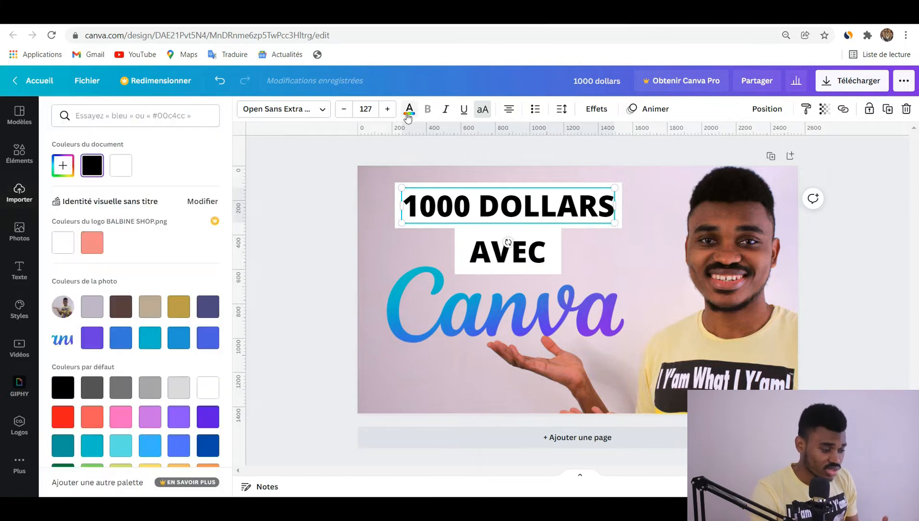
pyautogui.click(123, 338)
pyautogui.click(92, 340)
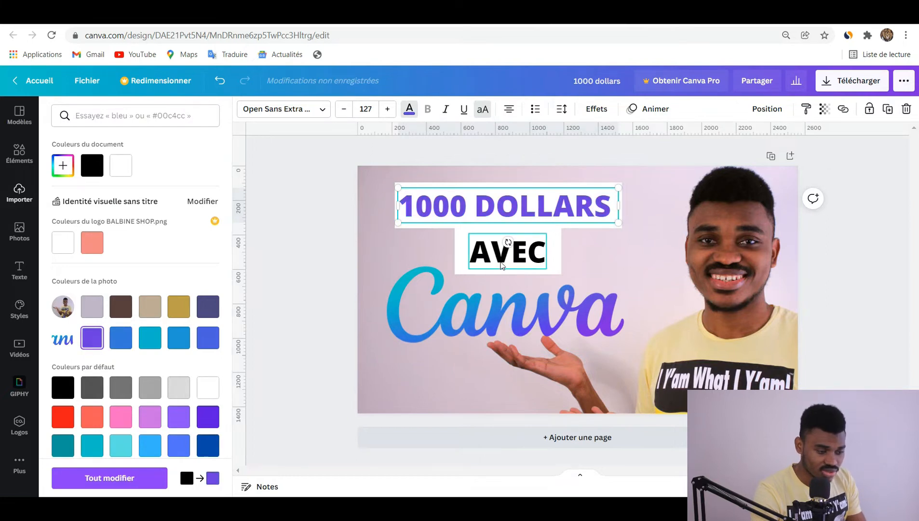
pyautogui.click(507, 251)
pyautogui.click(93, 343)
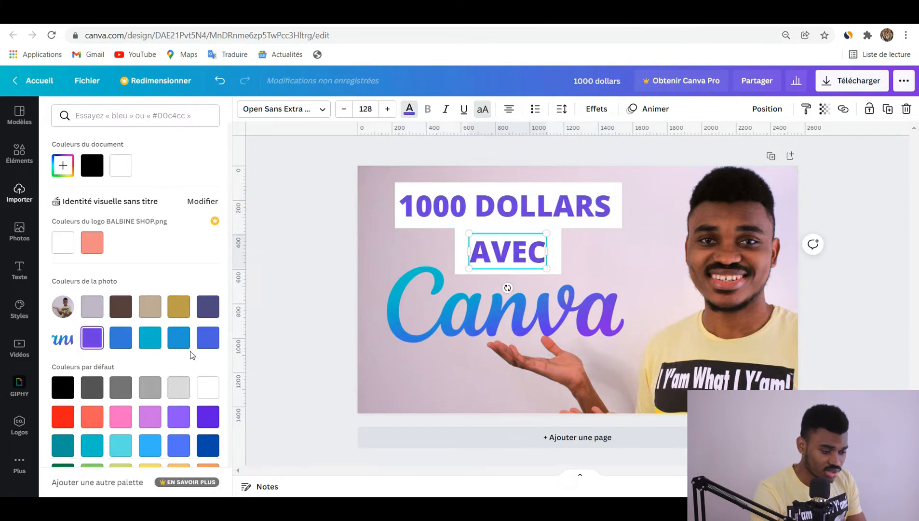
# Change the "AVEC" and "1000 DOLLARS" texts to the royal blue from the Canva logo's colours.
pyautogui.click(208, 338)
pyautogui.click(475, 205)
pyautogui.click(208, 337)
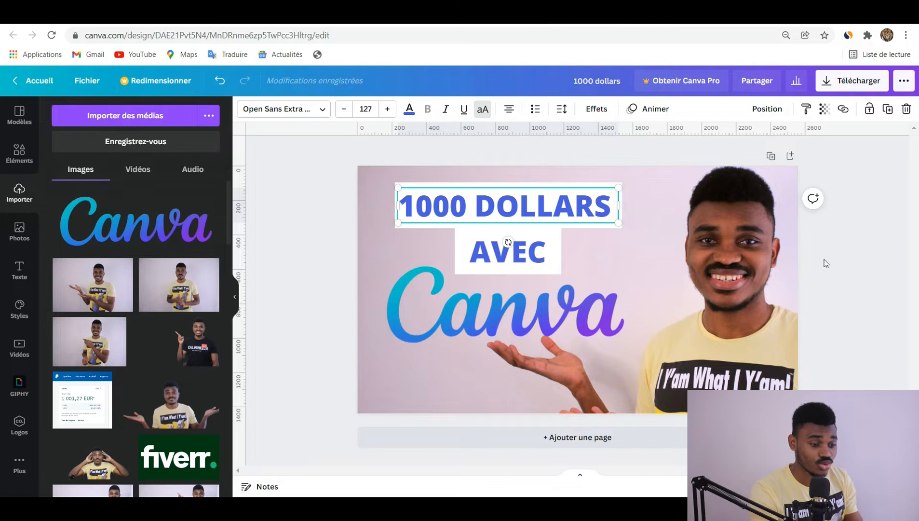
pyautogui.click(786, 261)
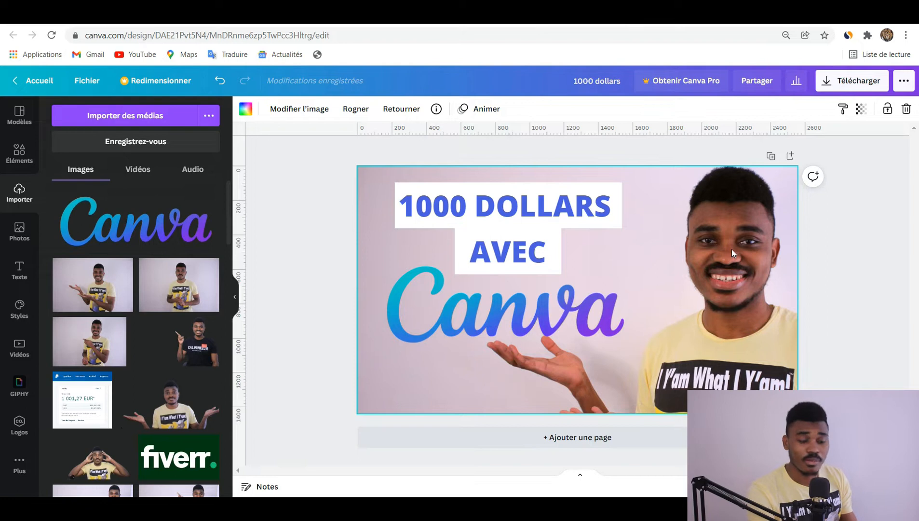
# Search the elements for "money" and remove the large green banknote stack from the design.
pyautogui.click(15, 165)
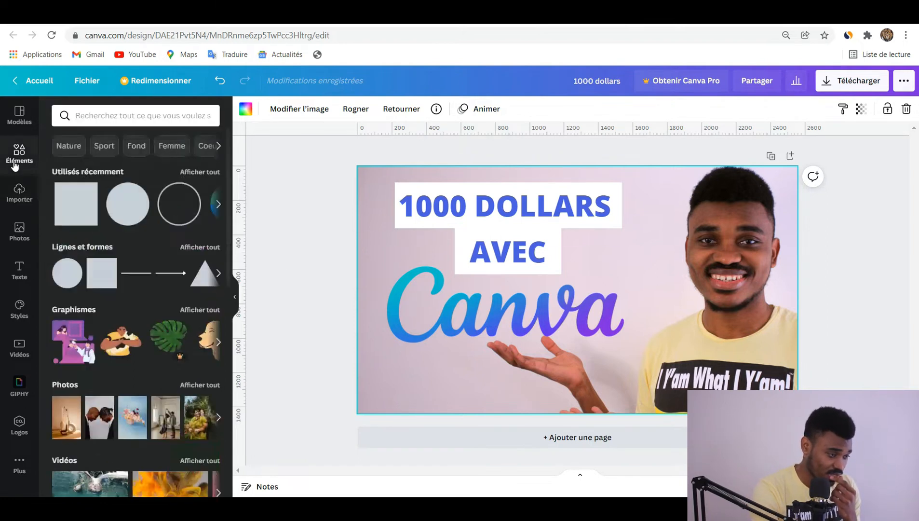
pyautogui.click(125, 117)
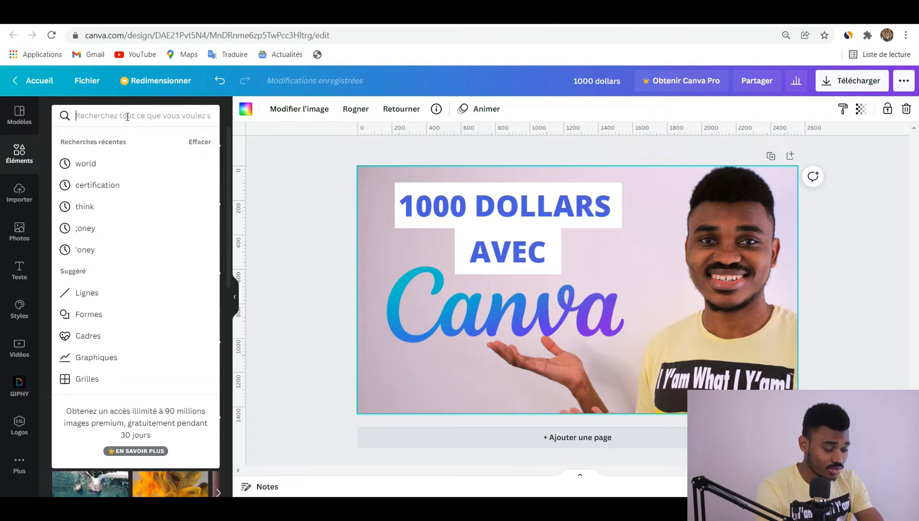
pyautogui.write('money')
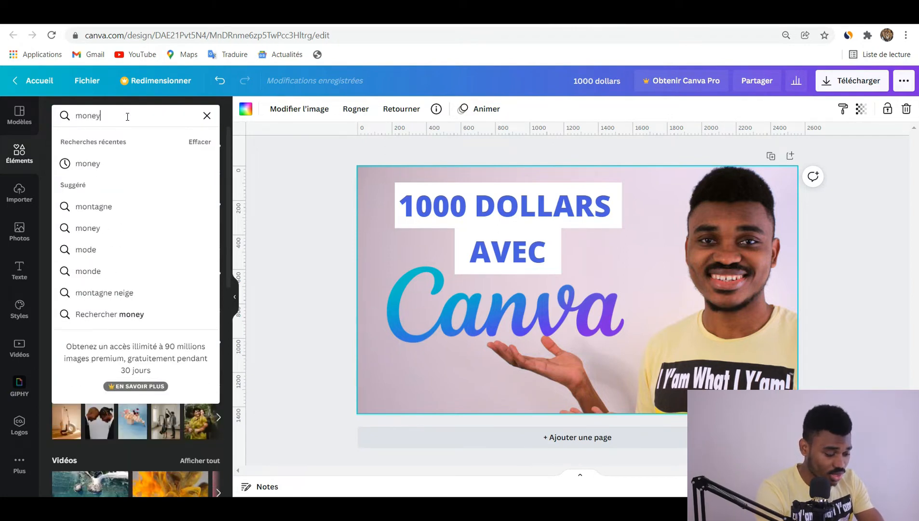
pyautogui.press('Return')
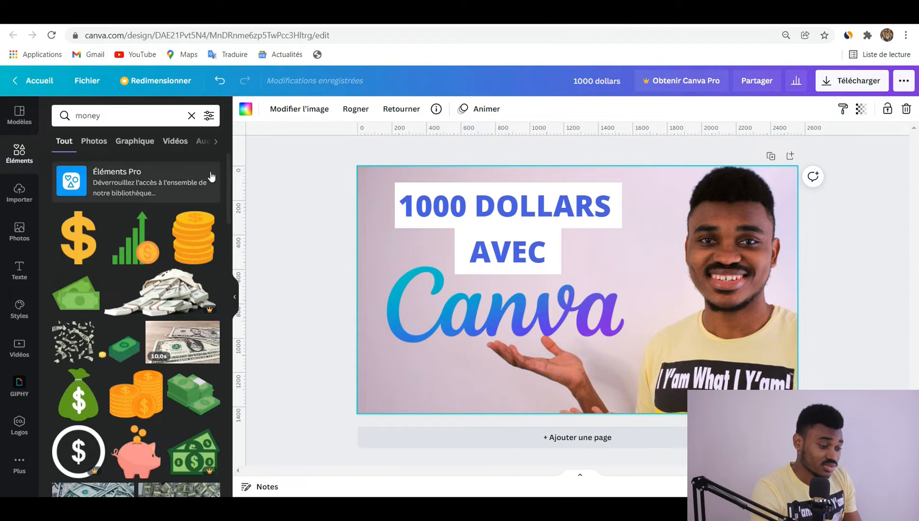
pyautogui.moveTo(228, 175); pyautogui.dragTo(227, 194)
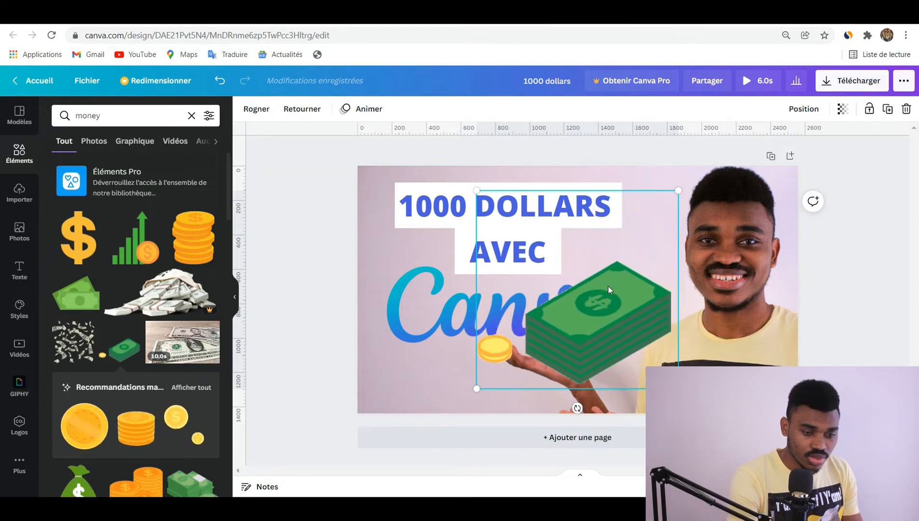
pyautogui.click(906, 108)
# Add the yellow dollar sign over the lower part of the Canva logo and send it back one level.
pyautogui.moveTo(80, 236); pyautogui.dragTo(498, 326)
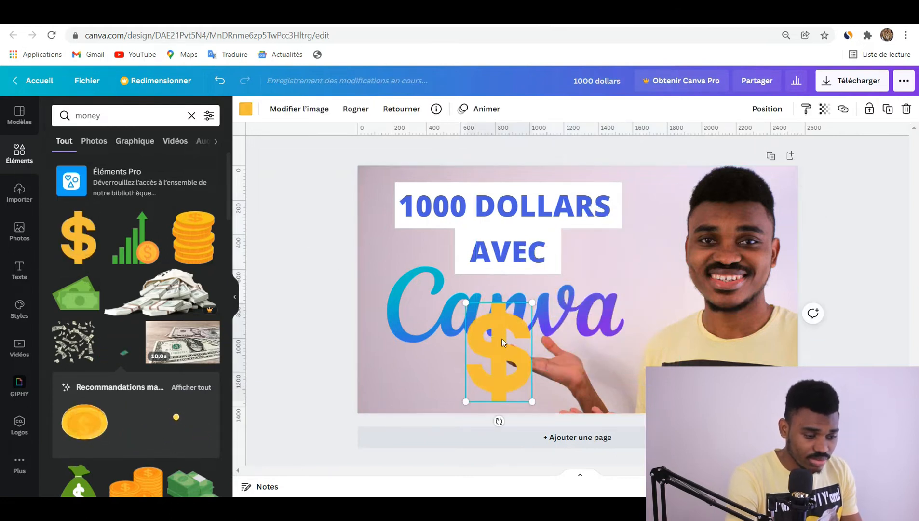
pyautogui.rightClick(501, 342)
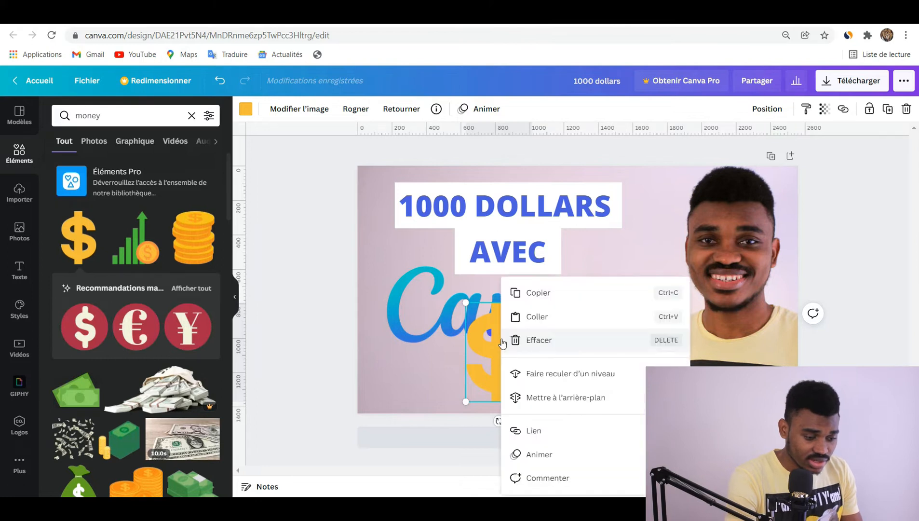
pyautogui.click(564, 376)
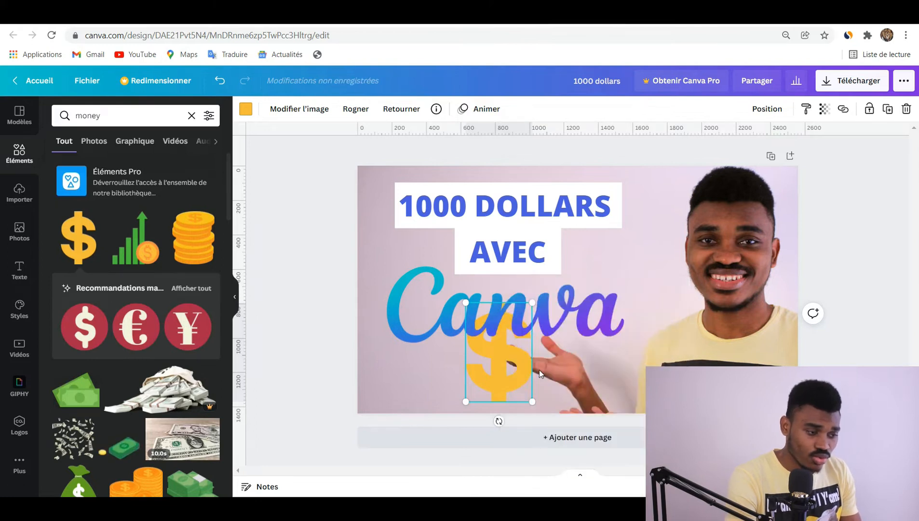
# Colour the dollar sign dark green and shrink it to fit between the Canva logo and the image's lower edge.
pyautogui.click(246, 110)
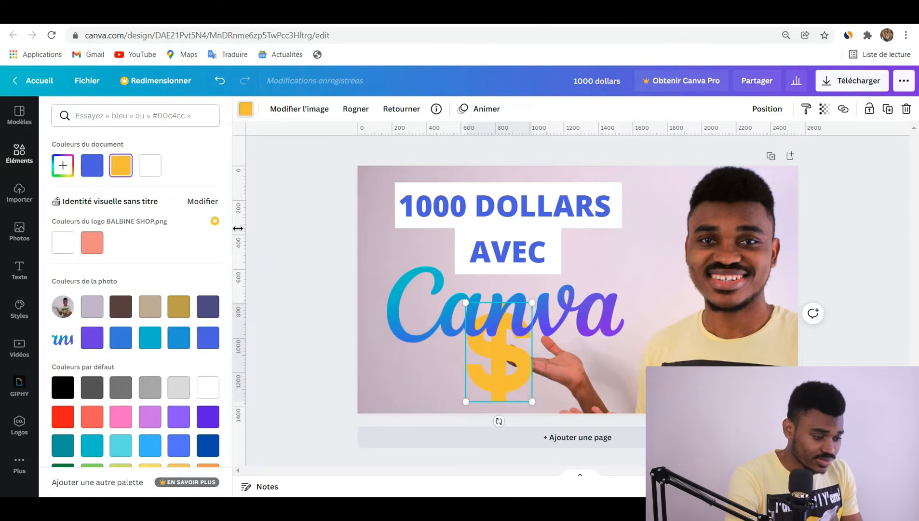
pyautogui.scroll(-1, 229, 224)
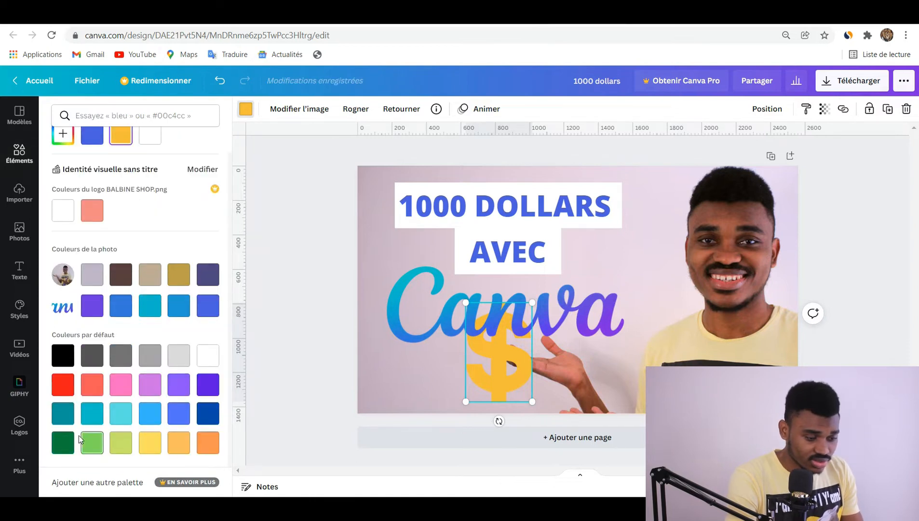
pyautogui.click(63, 442)
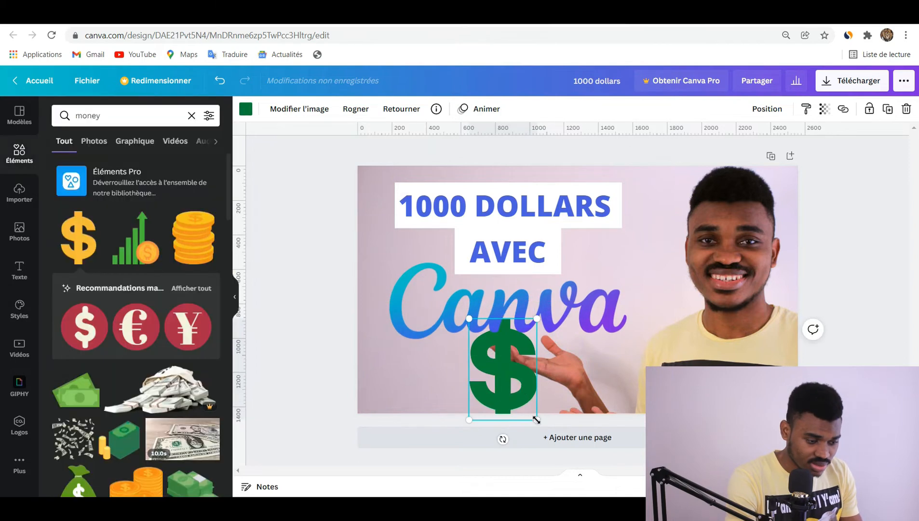
pyautogui.moveTo(535, 417); pyautogui.dragTo(522, 398)
pyautogui.moveTo(497, 368); pyautogui.dragTo(505, 382)
pyautogui.moveTo(530, 414); pyautogui.dragTo(521, 400)
pyautogui.moveTo(498, 364); pyautogui.dragTo(500, 368)
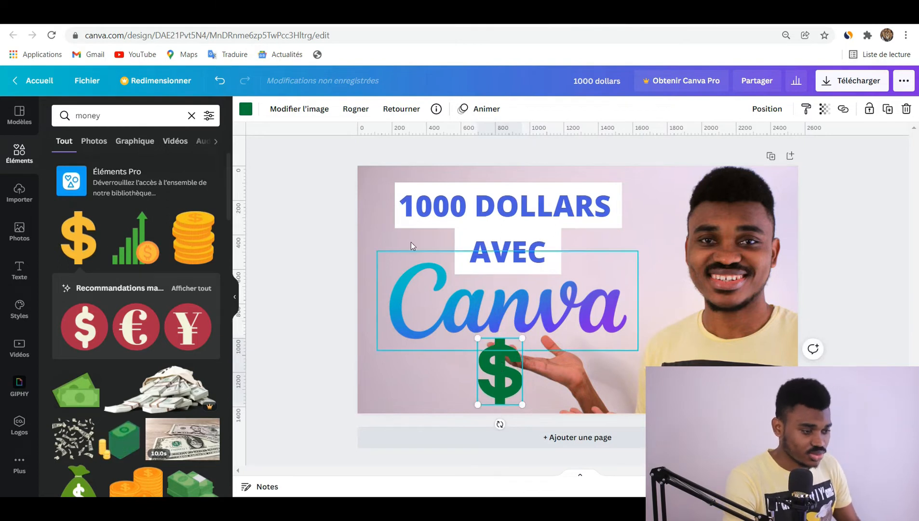
# Replace the dollar sign with the single stack of gold coins, shrunk to fit beneath the Canva logo.
pyautogui.click(246, 110)
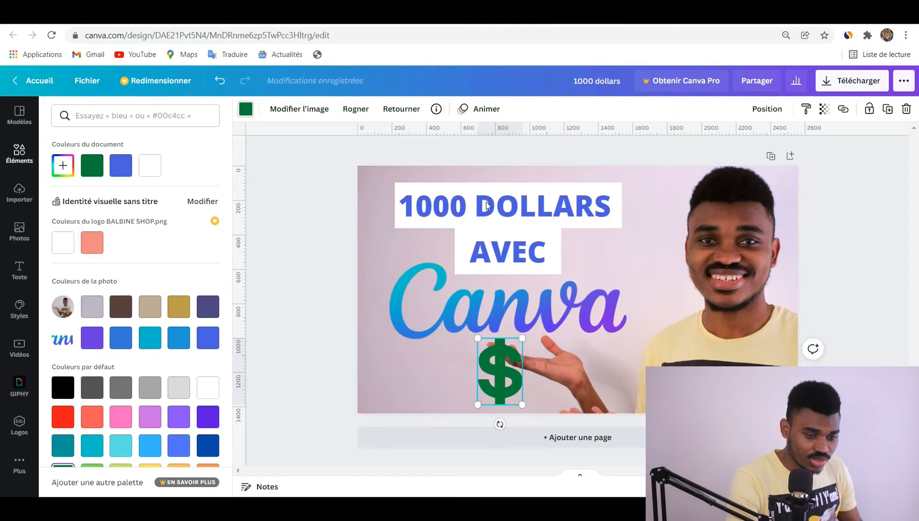
pyautogui.click(906, 111)
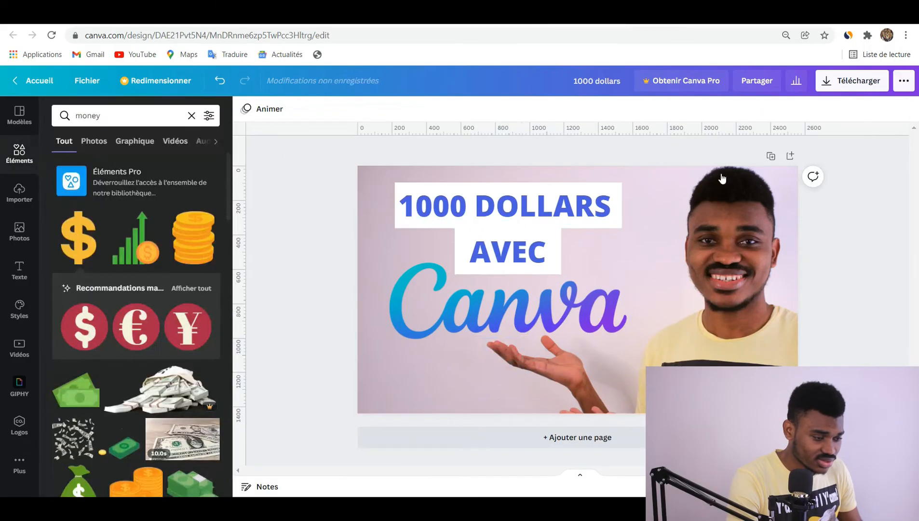
pyautogui.moveTo(462, 381); pyautogui.dragTo(517, 346)
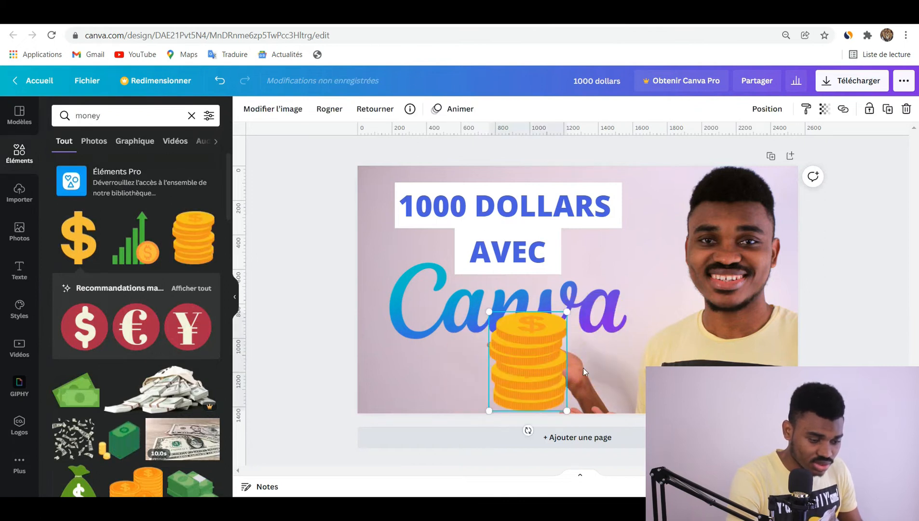
pyautogui.moveTo(558, 397); pyautogui.dragTo(553, 392)
pyautogui.moveTo(537, 359); pyautogui.dragTo(529, 396)
pyautogui.moveTo(503, 363); pyautogui.dragTo(523, 375)
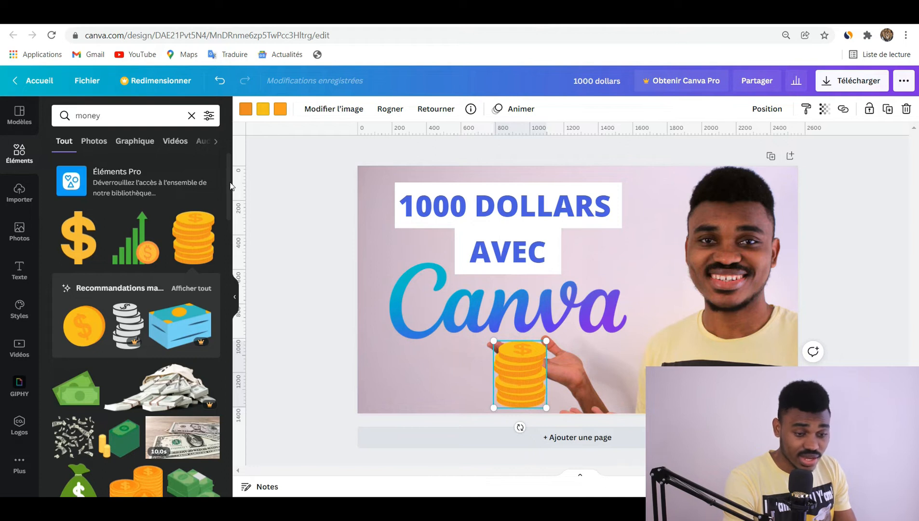
# Replace the single coin stack with the graphic of several gold coin piles, shrunk and centred beneath the Canva logo.
pyautogui.click(906, 108)
pyautogui.moveTo(230, 195); pyautogui.dragTo(232, 213)
pyautogui.moveTo(137, 391); pyautogui.dragTo(506, 369)
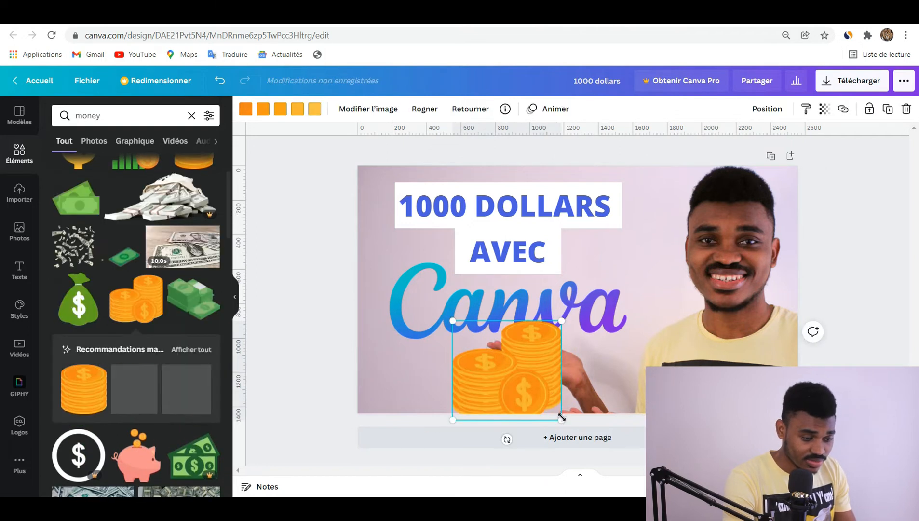
pyautogui.moveTo(561, 419); pyautogui.dragTo(538, 399)
pyautogui.moveTo(516, 362)
pyautogui.mouseDown()
pyautogui.moveTo(517, 375)
pyautogui.moveTo(508, 376)
pyautogui.moveTo(528, 376)
pyautogui.mouseUp()
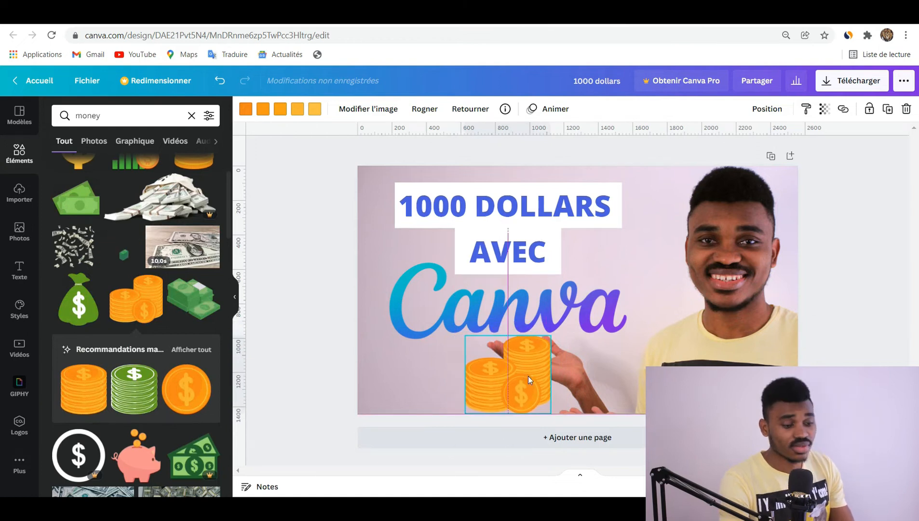
pyautogui.click(585, 377)
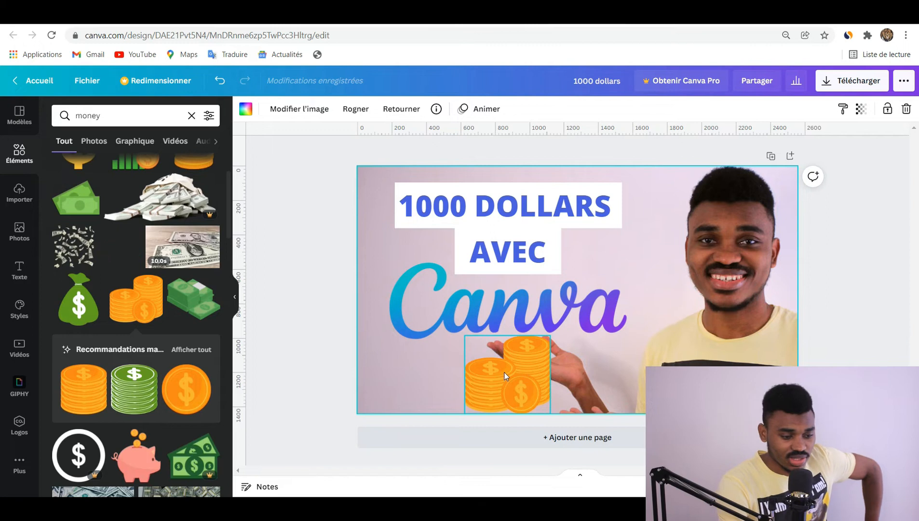
pyautogui.moveTo(503, 372)
pyautogui.mouseDown()
pyautogui.moveTo(720, 363)
pyautogui.moveTo(407, 377)
pyautogui.moveTo(507, 382)
pyautogui.moveTo(491, 375)
pyautogui.moveTo(503, 376)
pyautogui.mouseUp()
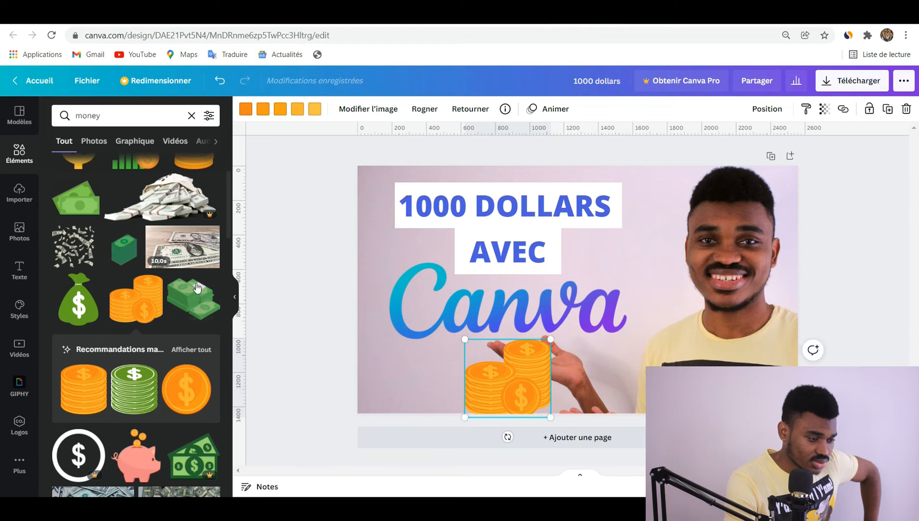
# Add the animated falling gold coins from the money results over the title and logo area, and clear the element search.
pyautogui.scroll(2, 227, 224)
pyautogui.scroll(1, 230, 225)
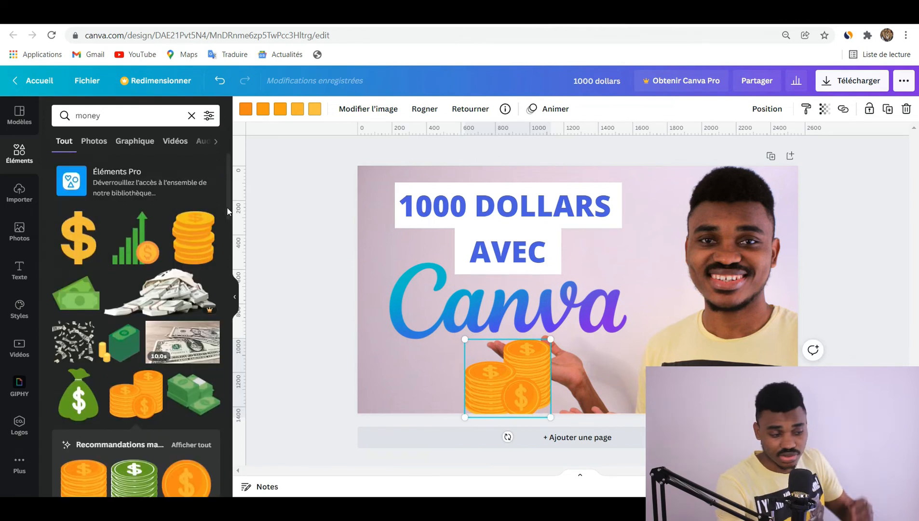
pyautogui.scroll(-3, 231, 230)
pyautogui.scroll(-5, 230, 235)
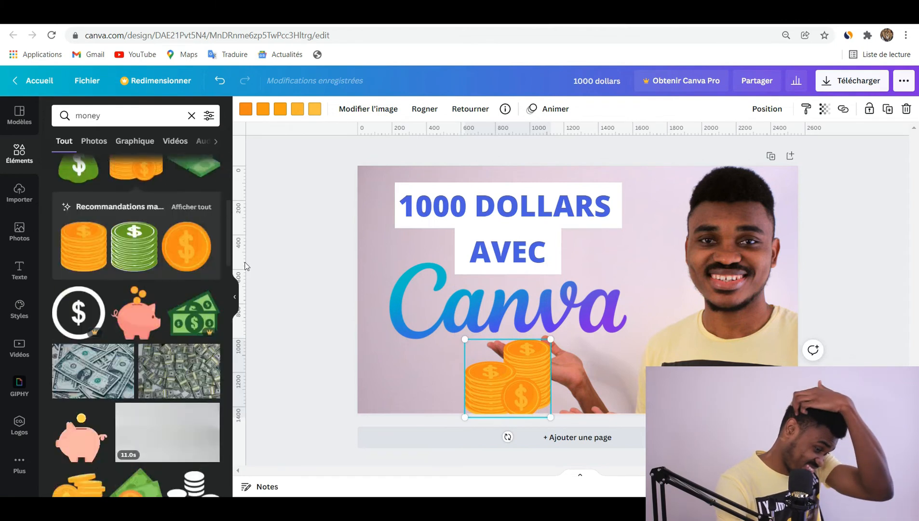
pyautogui.click(188, 424)
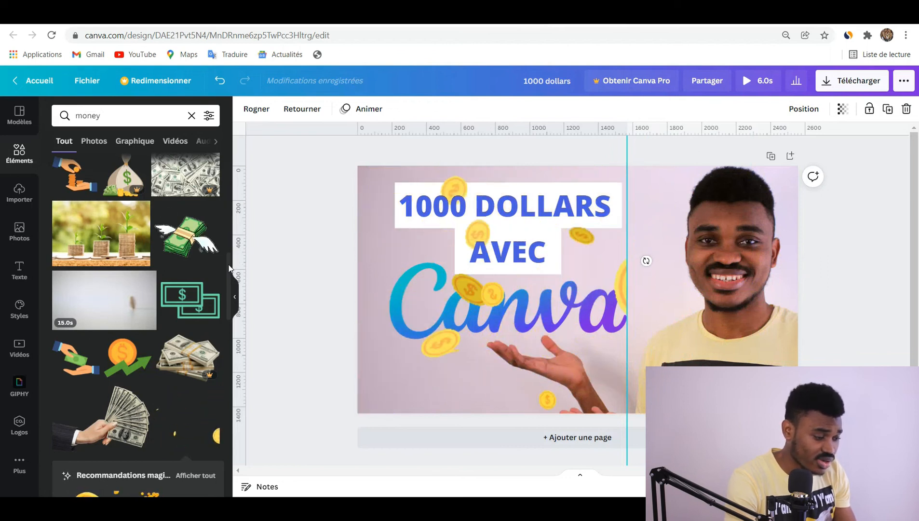
pyautogui.moveTo(231, 269); pyautogui.dragTo(226, 159)
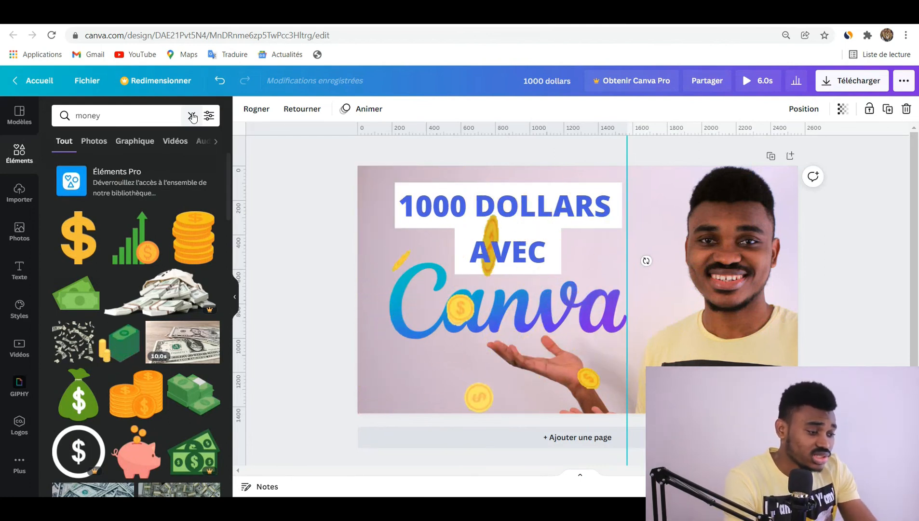
pyautogui.click(191, 116)
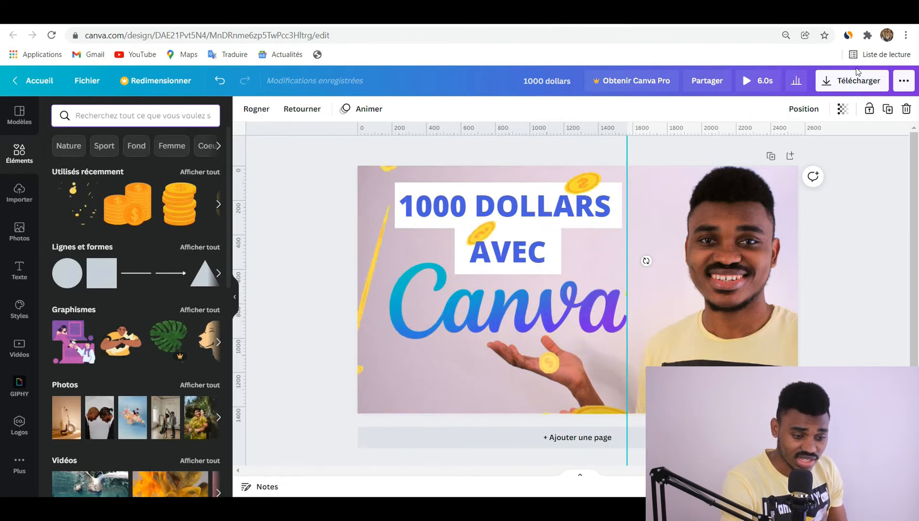
# Choose PNG as the download file type and close the download settings.
pyautogui.click(855, 82)
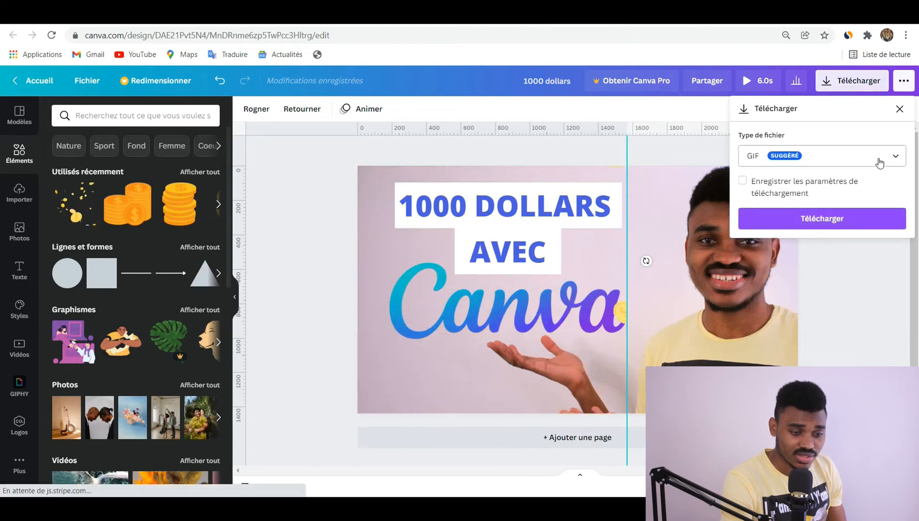
pyautogui.click(877, 162)
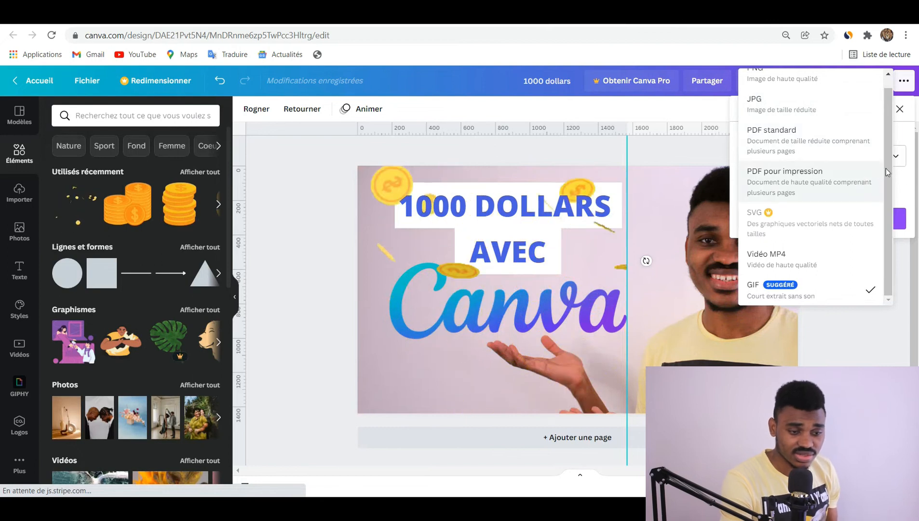
pyautogui.scroll(1, 886, 150)
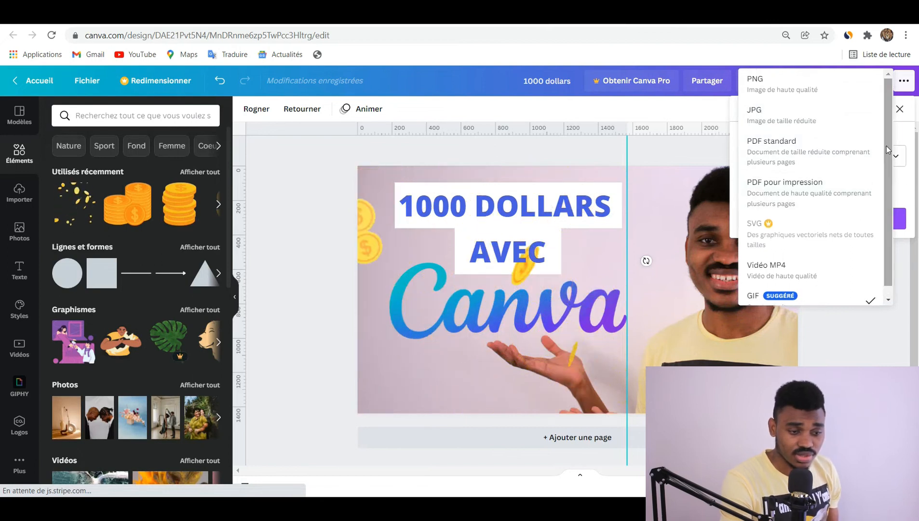
pyautogui.click(827, 95)
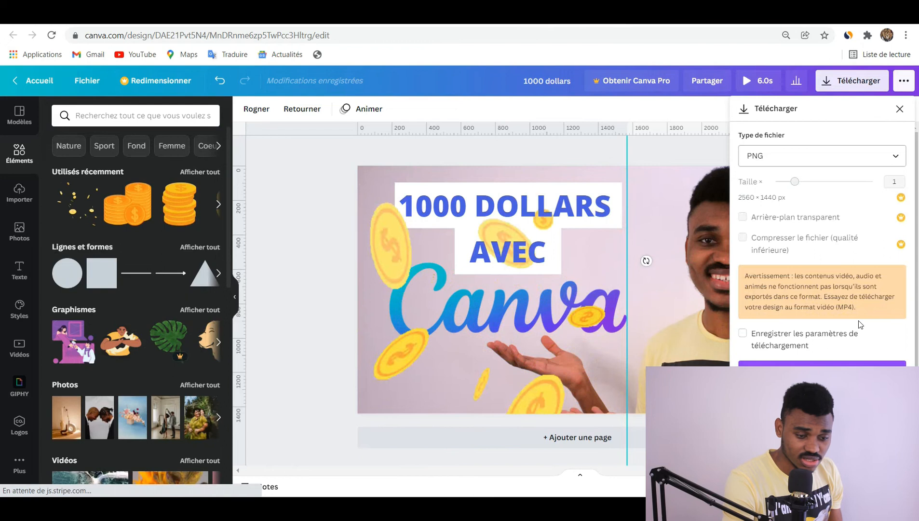
pyautogui.press('Escape')
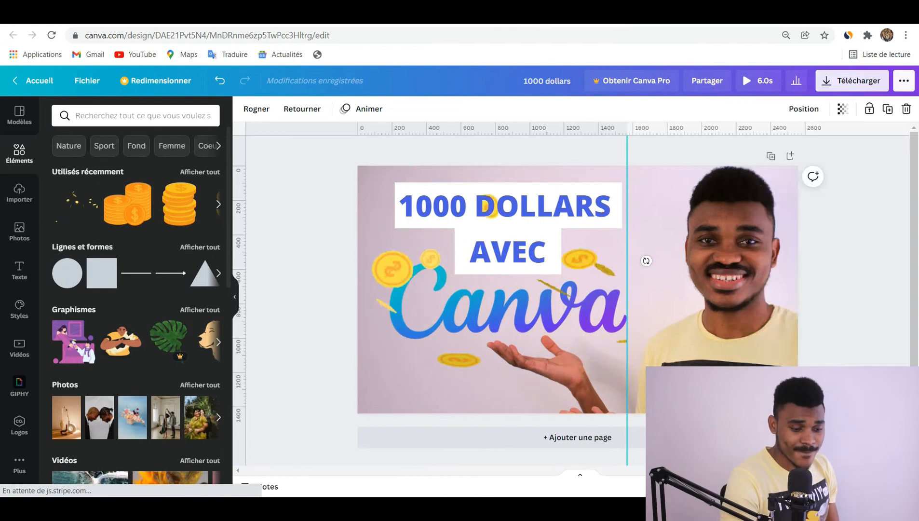